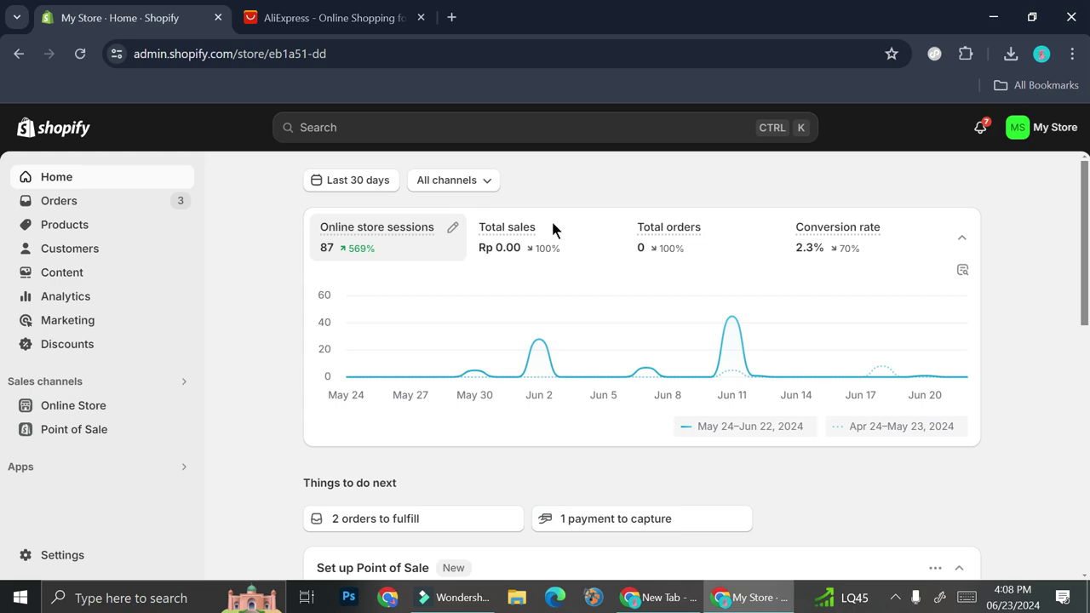
# Step: Switch to AliExpress, look over the homepage deals and display the signed-in account's options
pyautogui.click(311, 11)
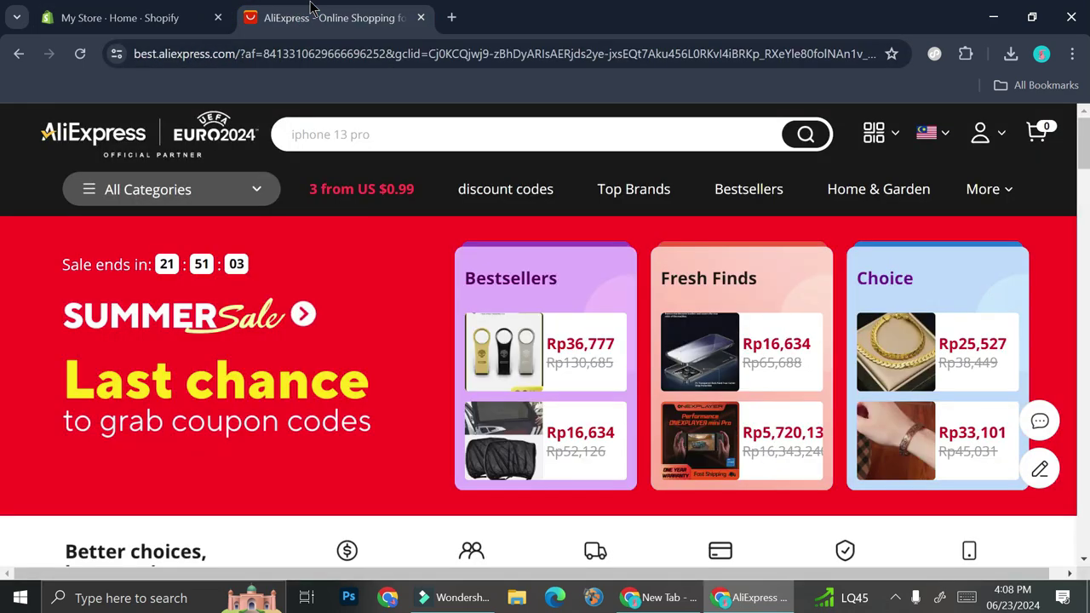
pyautogui.scroll(-5, 408, 289)
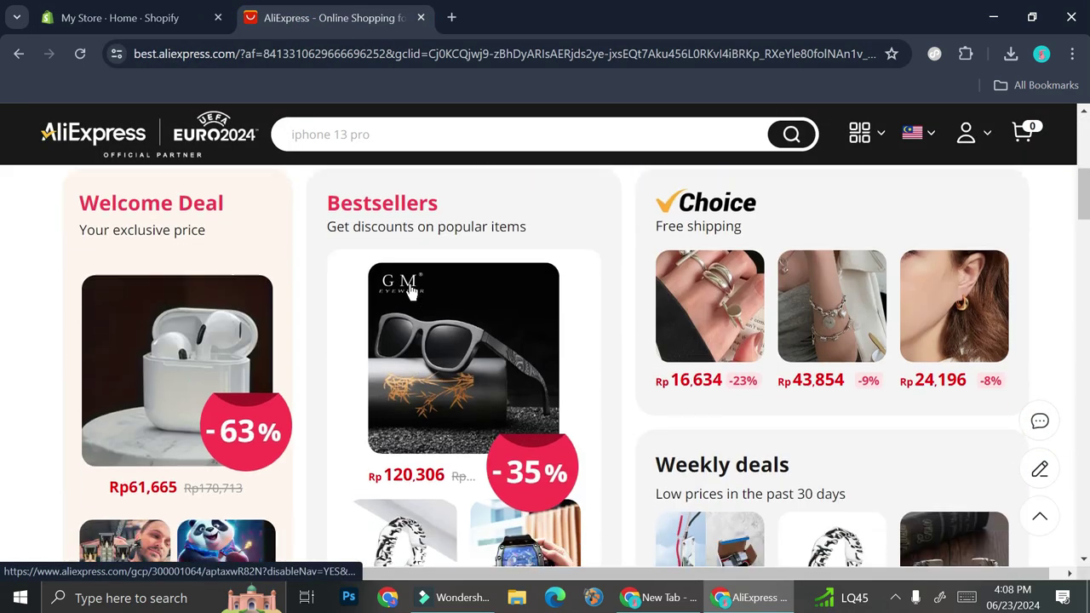
pyautogui.scroll(-1, 412, 290)
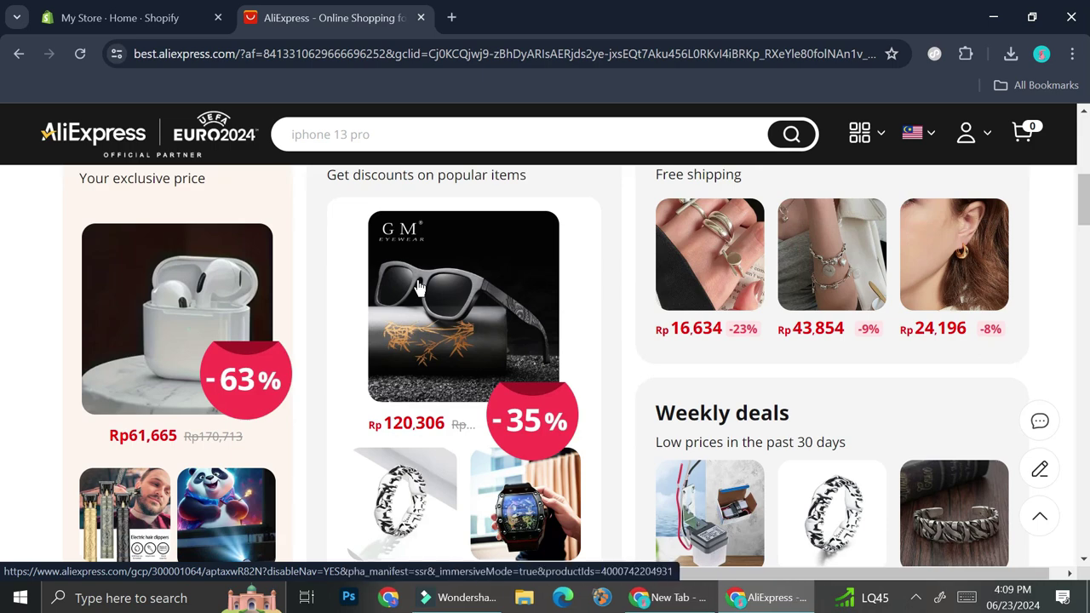
pyautogui.scroll(6, 419, 288)
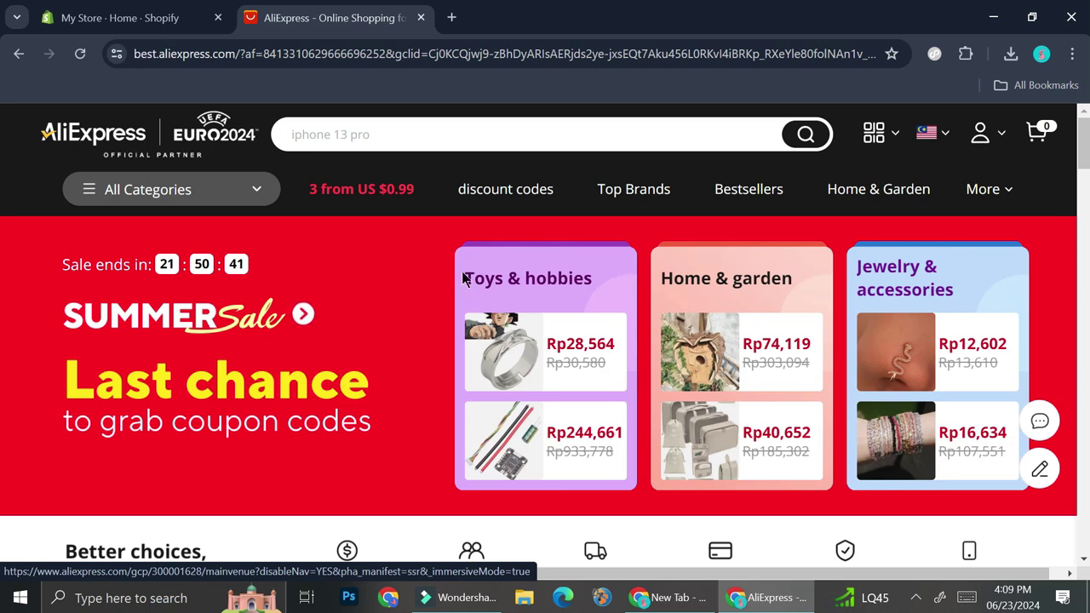
pyautogui.moveTo(973, 143)
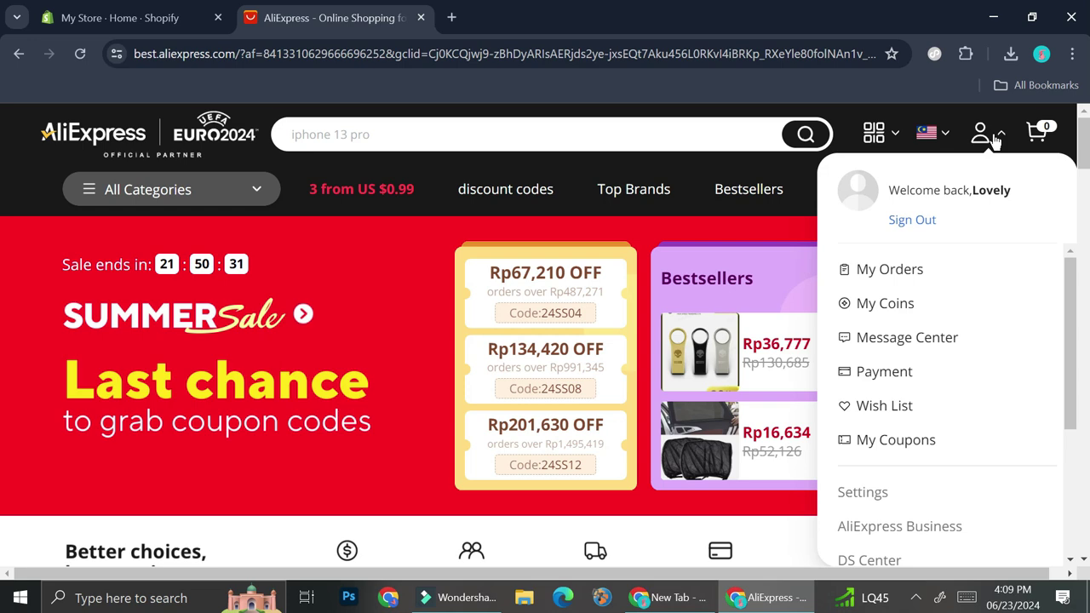
# Step: Return to the Shopify admin and open the Shopify App Store through the recommended apps
pyautogui.click(73, 10)
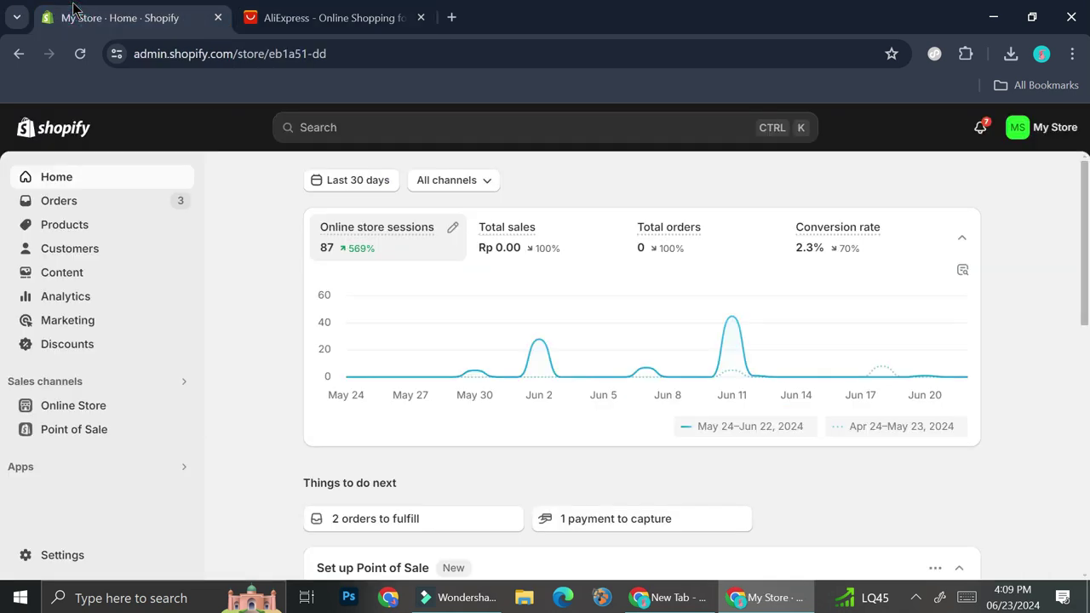
pyautogui.click(344, 128)
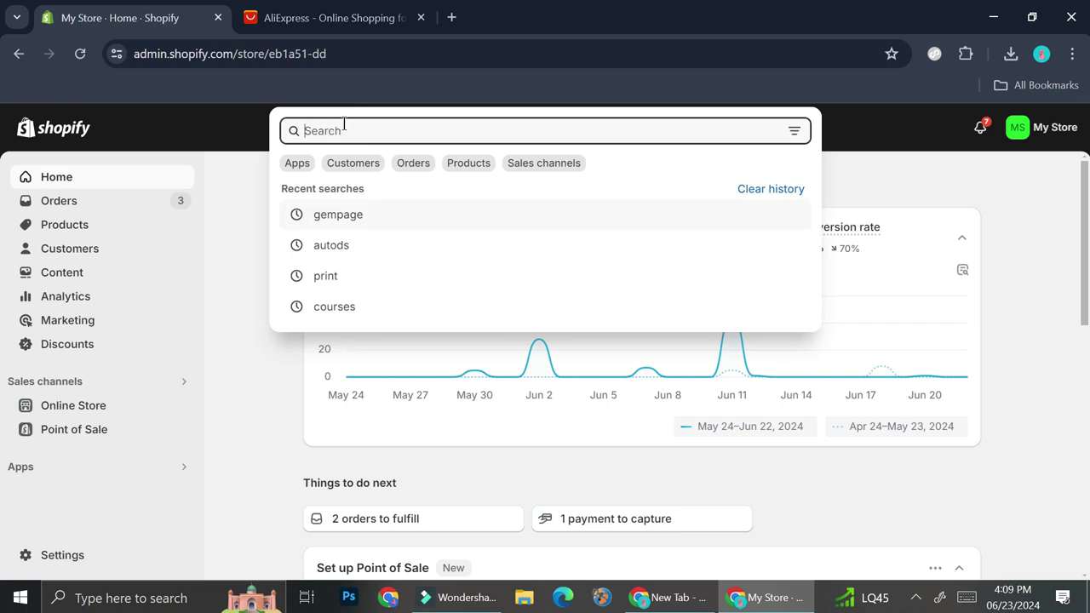
pyautogui.click(287, 162)
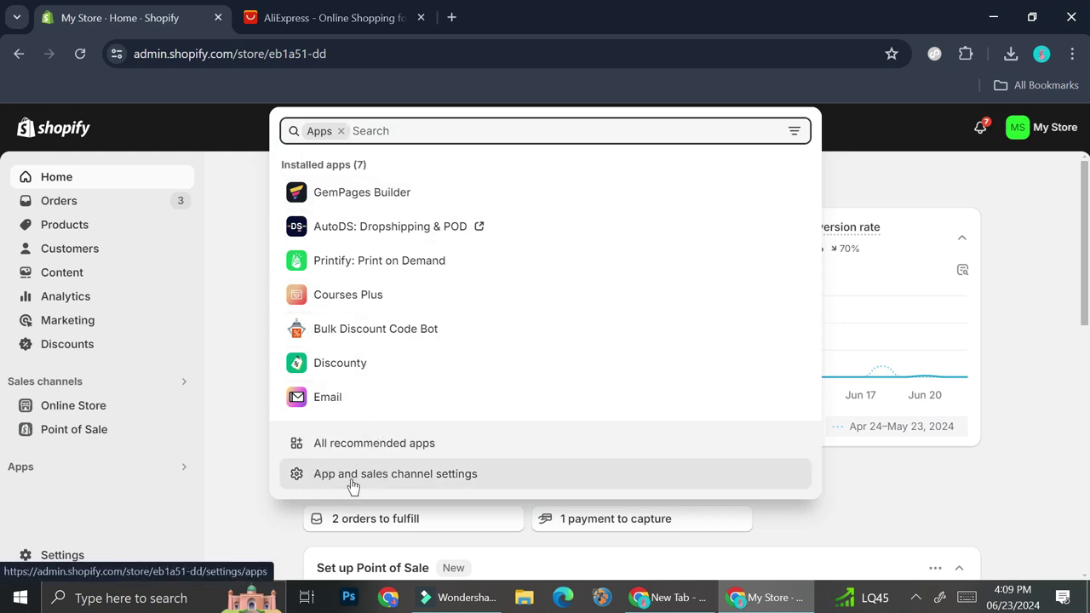
pyautogui.click(369, 453)
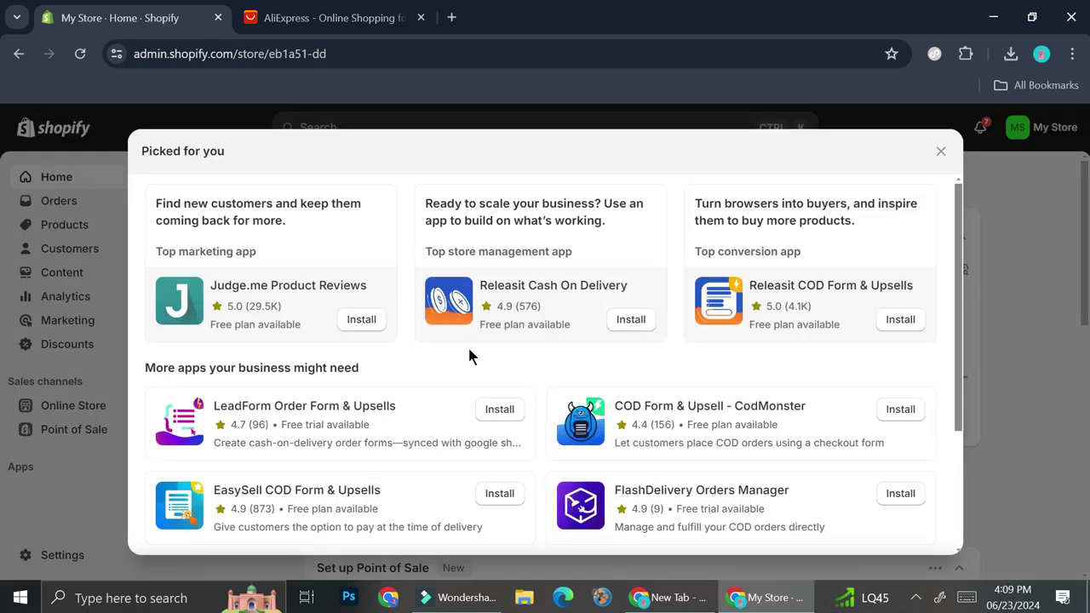
pyautogui.scroll(-3, 467, 347)
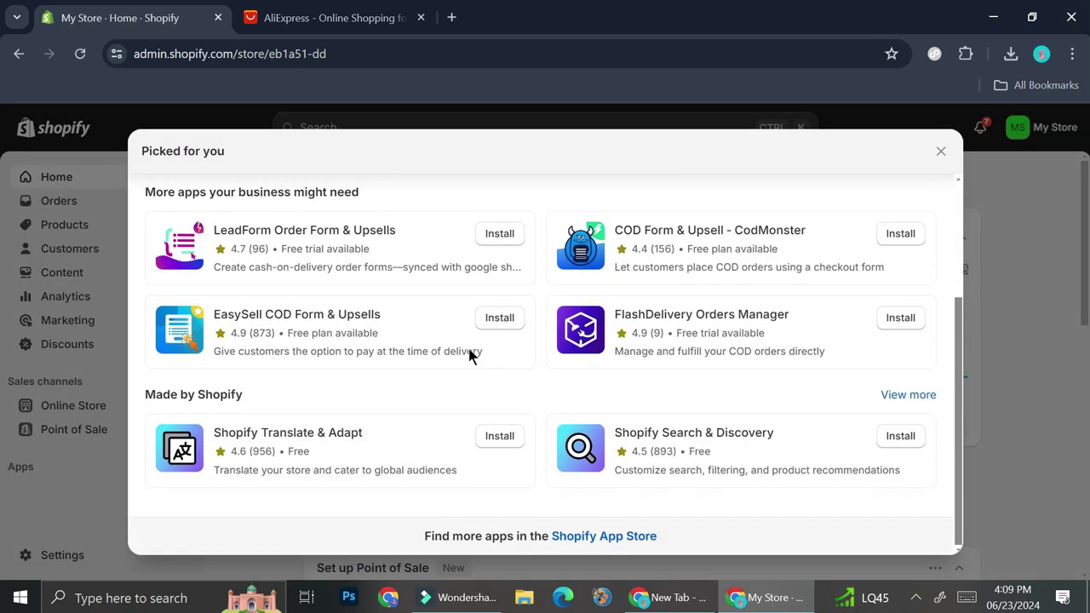
pyautogui.click(613, 541)
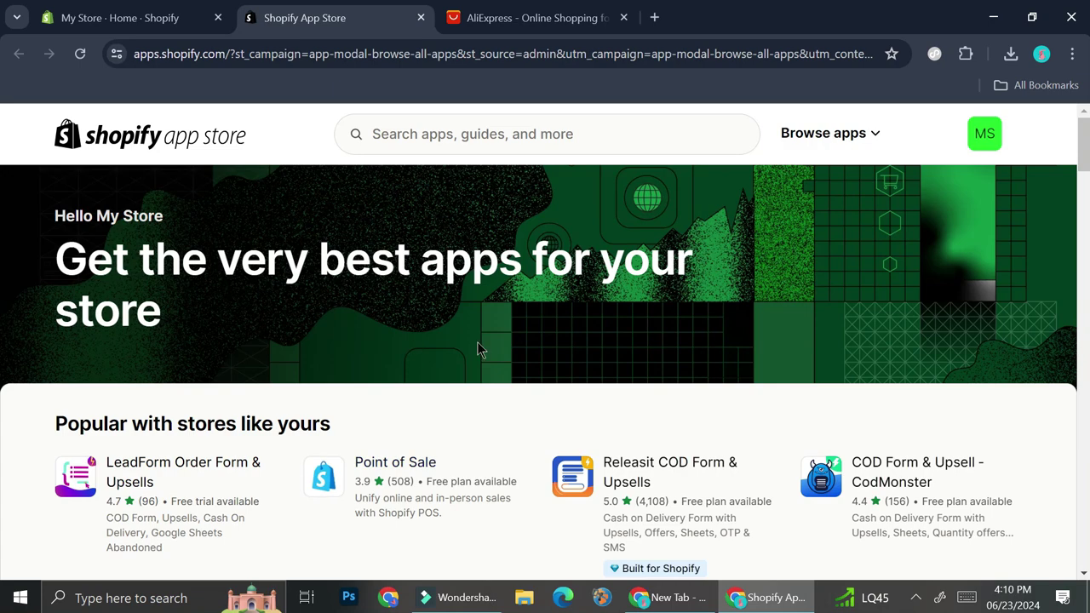
# Step: Search the Shopify App Store for "dsers"
pyautogui.scroll(-4, 656, 317)
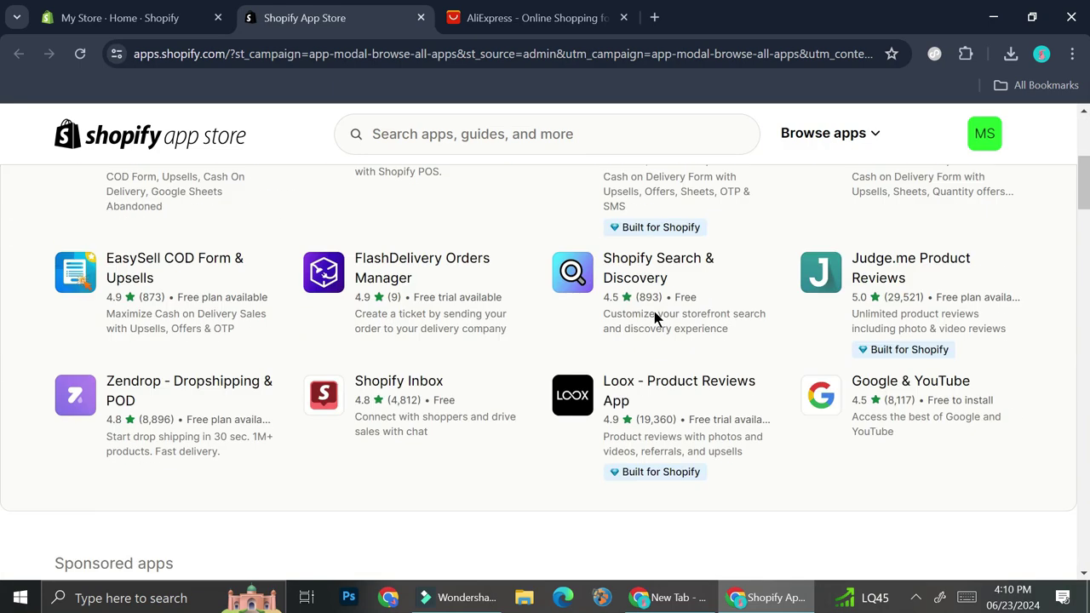
pyautogui.scroll(-1, 655, 317)
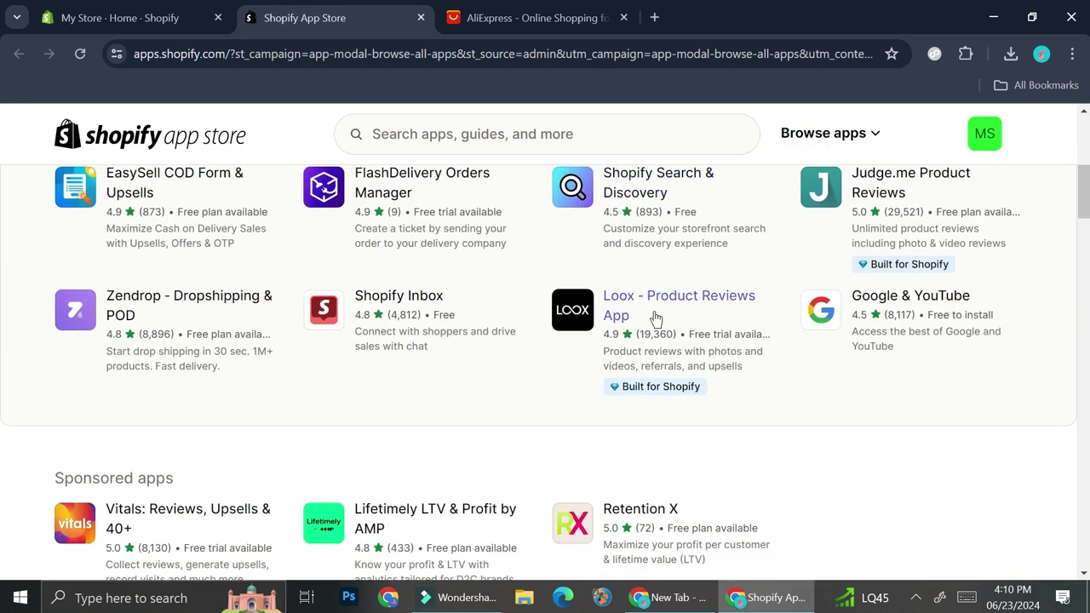
pyautogui.scroll(3, 655, 317)
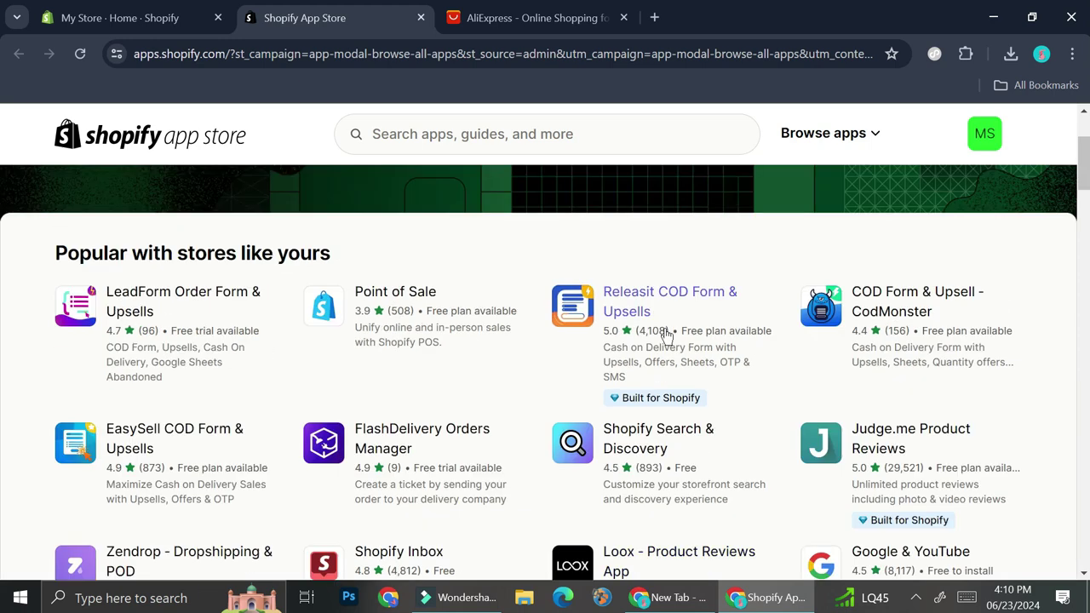
pyautogui.scroll(2, 638, 340)
pyautogui.click(507, 136)
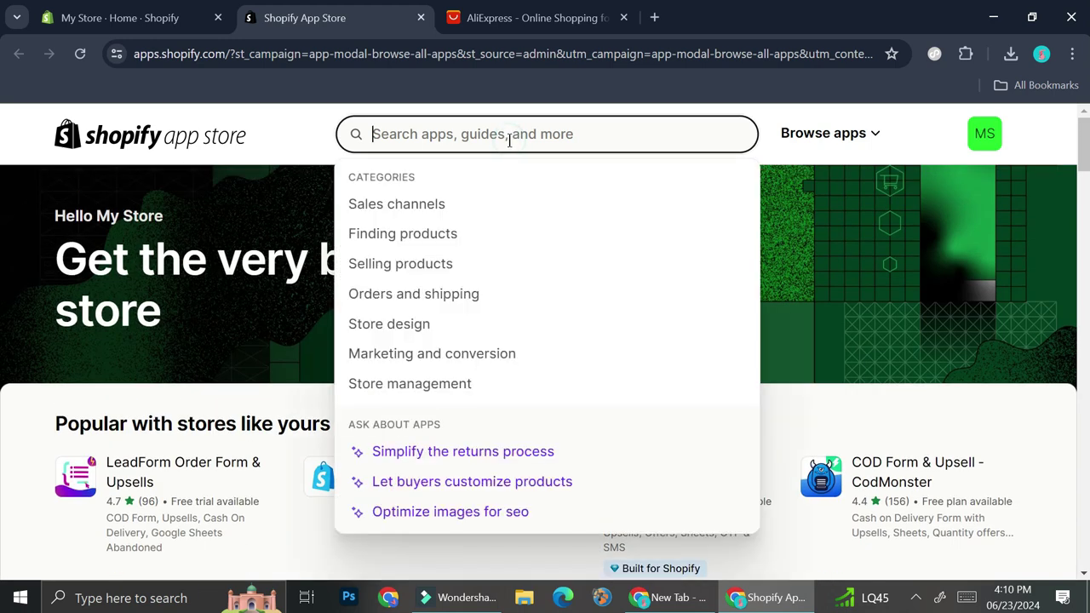
pyautogui.write('dsers')
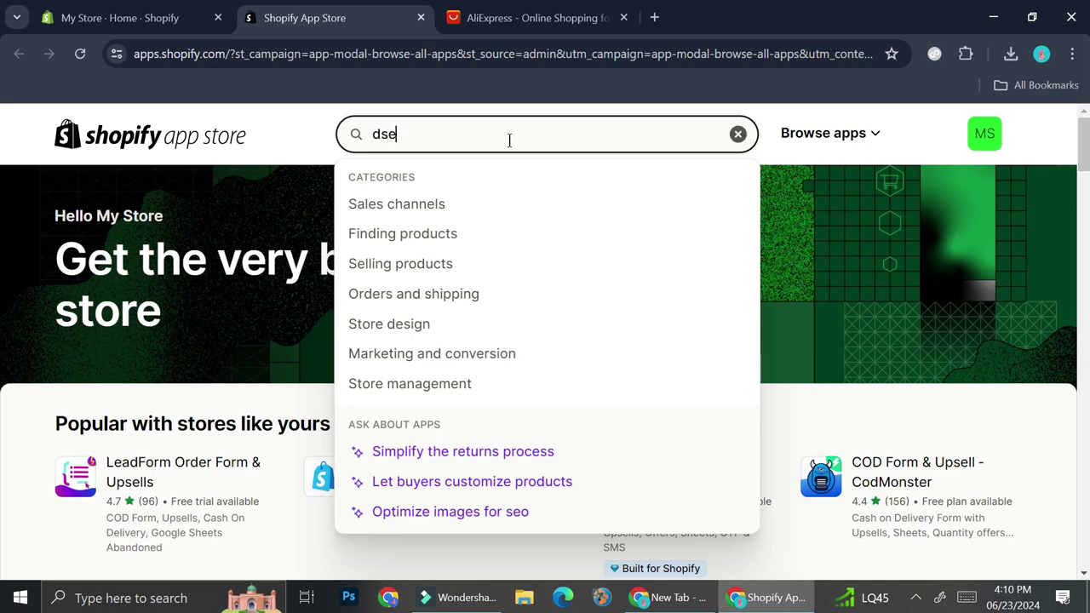
pyautogui.press('Return')
# Step: Open the DSers-AliExpress Dropshipping listing and review its description and feature list
pyautogui.scroll(-2, 430, 277)
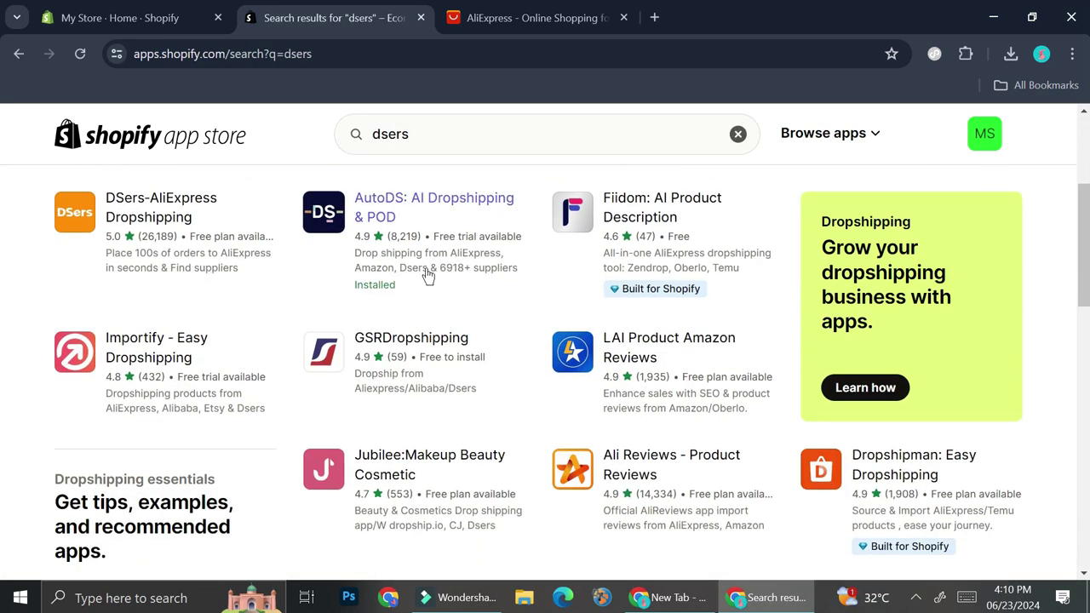
pyautogui.scroll(2, 430, 273)
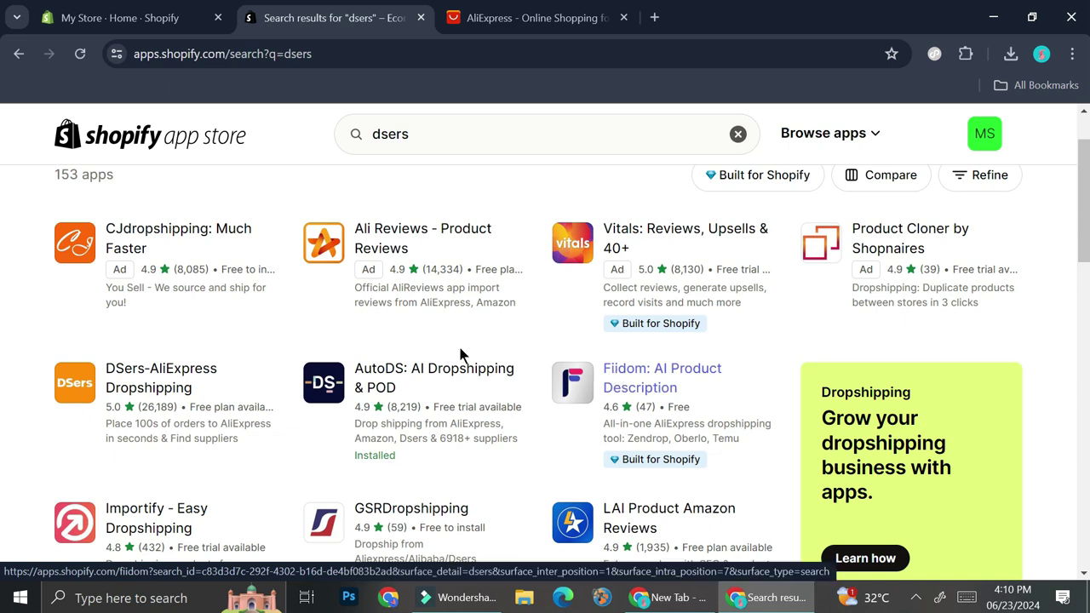
pyautogui.click(157, 377)
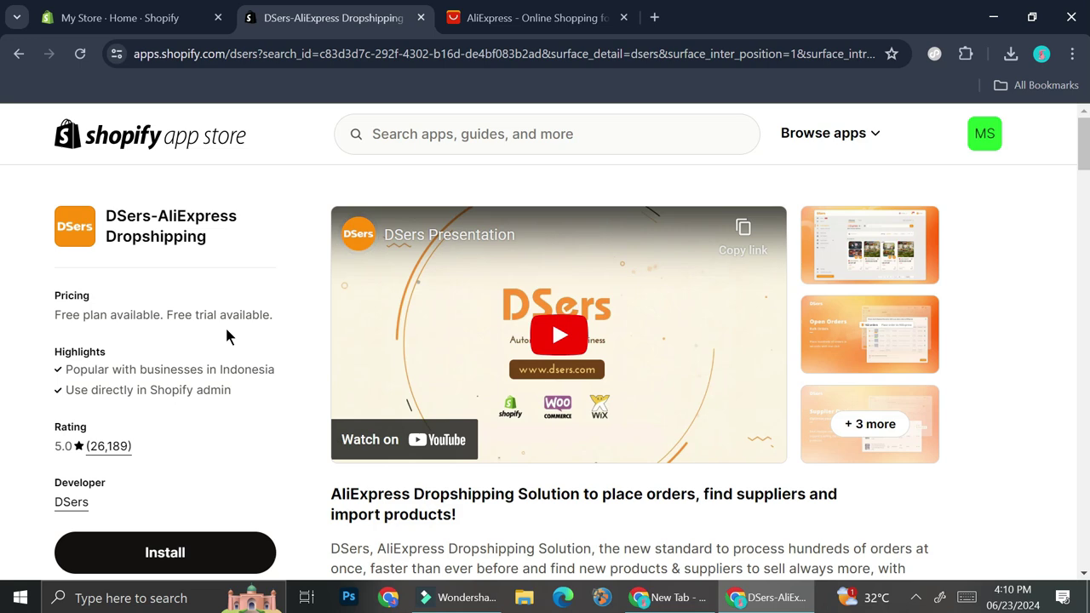
pyautogui.scroll(-2, 318, 354)
pyautogui.scroll(-1, 419, 386)
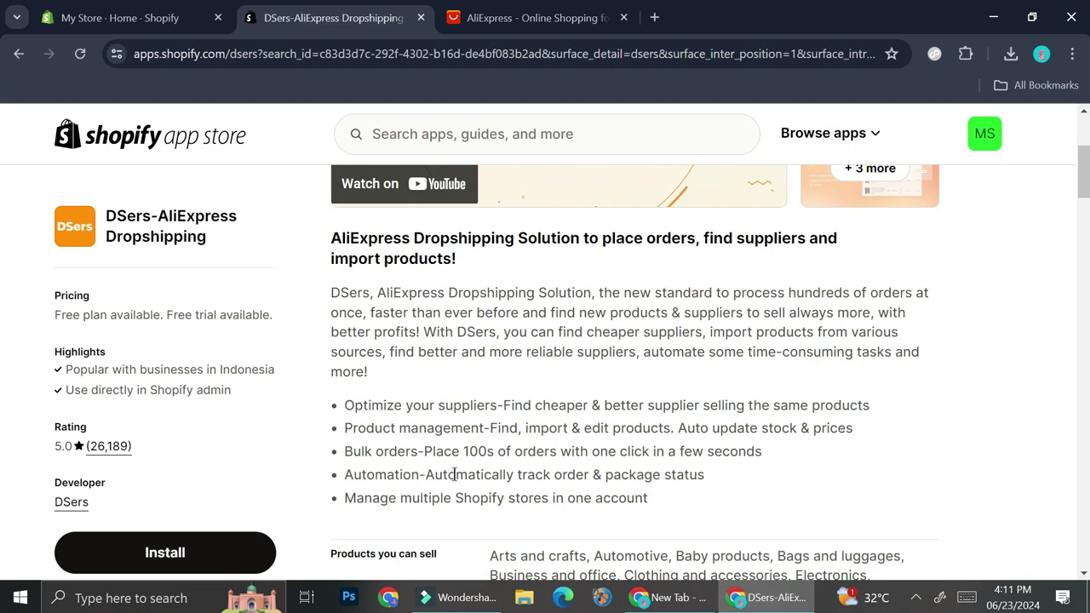
pyautogui.scroll(-1, 451, 481)
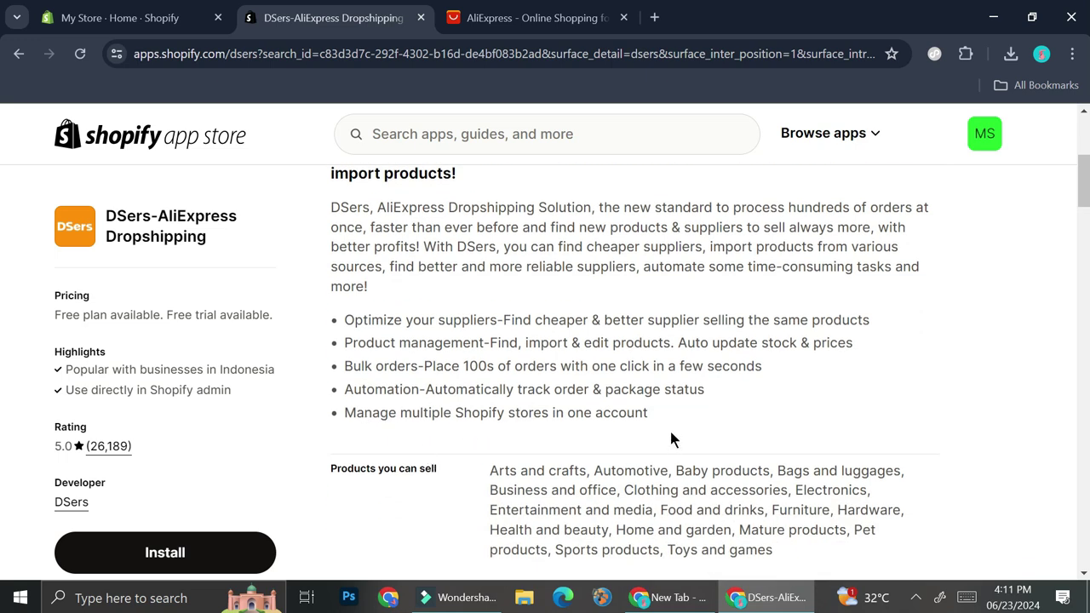
pyautogui.scroll(-2, 671, 435)
pyautogui.scroll(6, 671, 433)
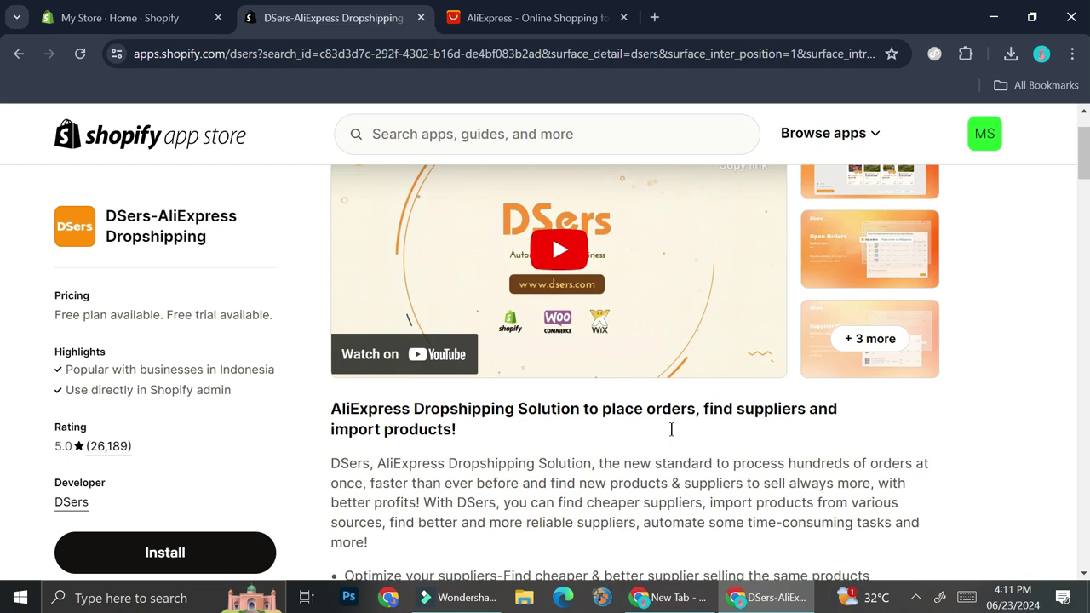
# Step: Install DSers-AliExpress Dropshipping on the store and have DSers create the account for you
pyautogui.click(173, 549)
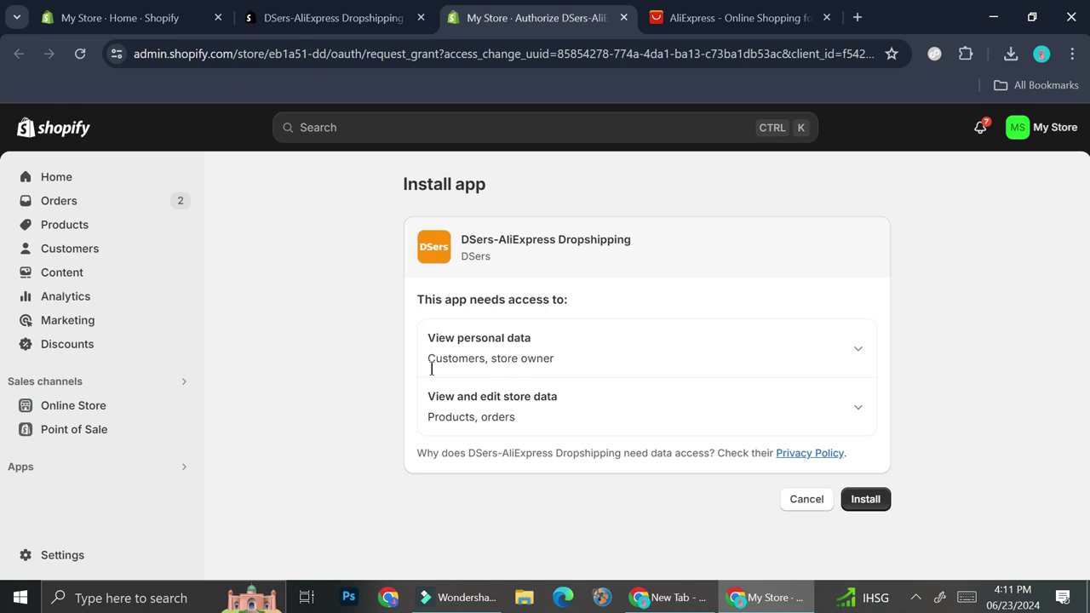
pyautogui.click(861, 503)
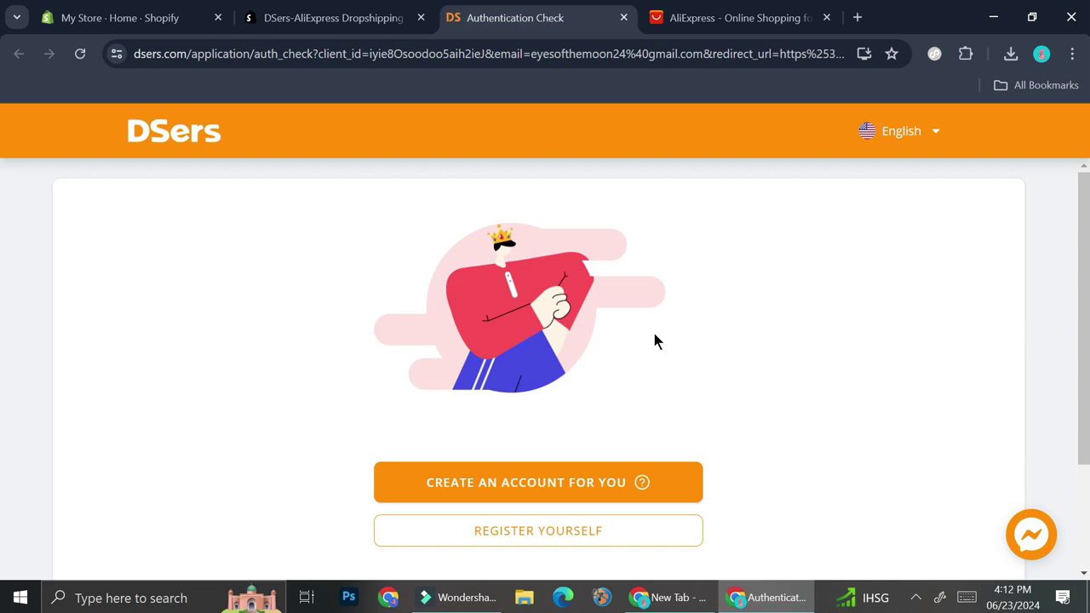
pyautogui.scroll(-1, 652, 340)
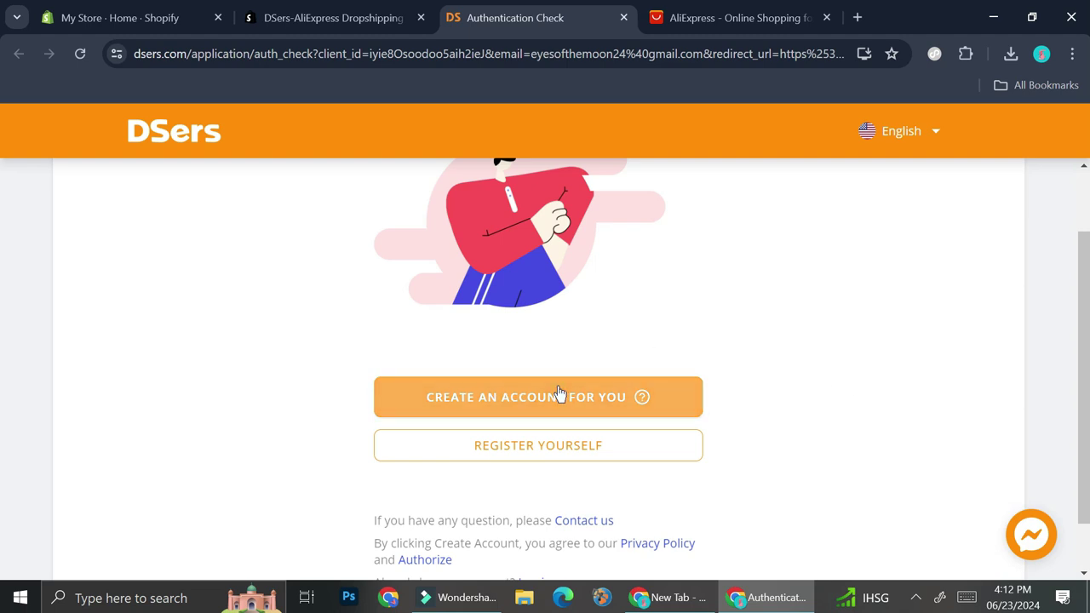
pyautogui.click(551, 415)
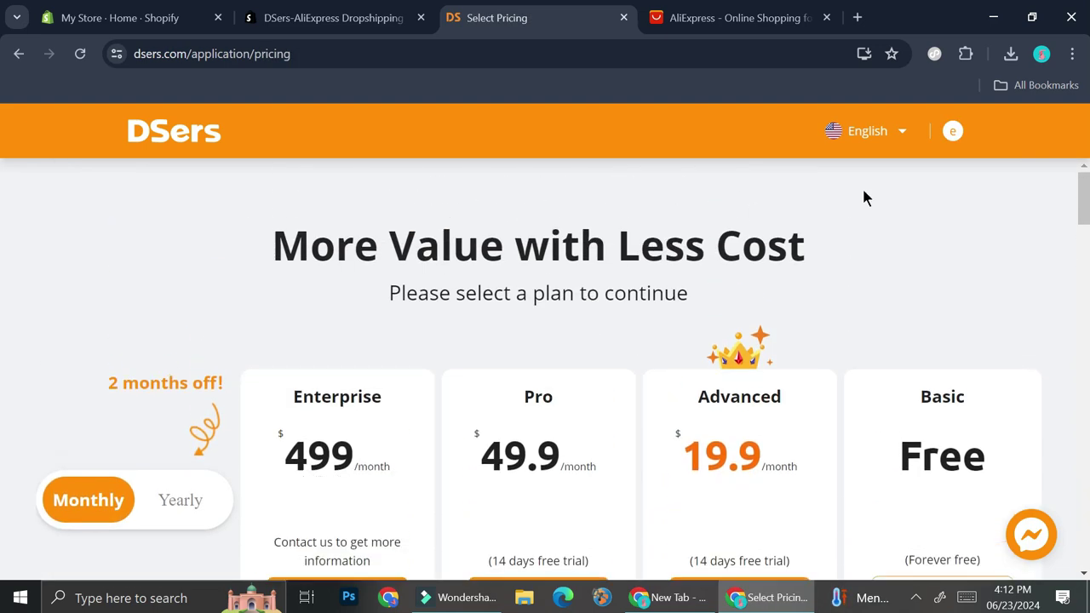
# Step: Compare the features, limits and monthly prices of the Enterprise, Pro, Advanced and Basic plans in the pricing table
pyautogui.scroll(-1, 946, 225)
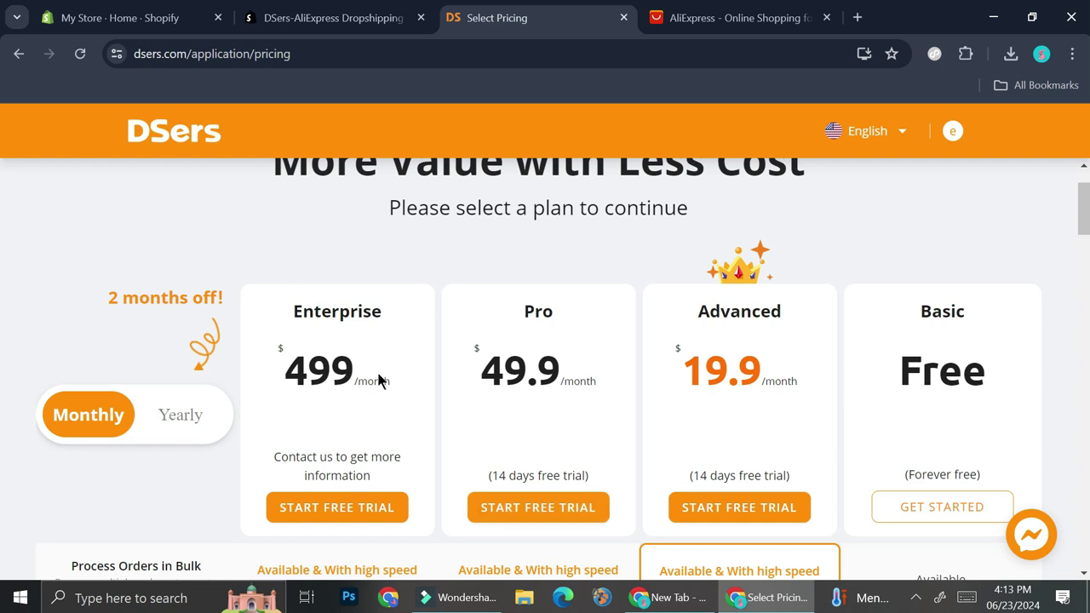
pyautogui.scroll(-3, 381, 375)
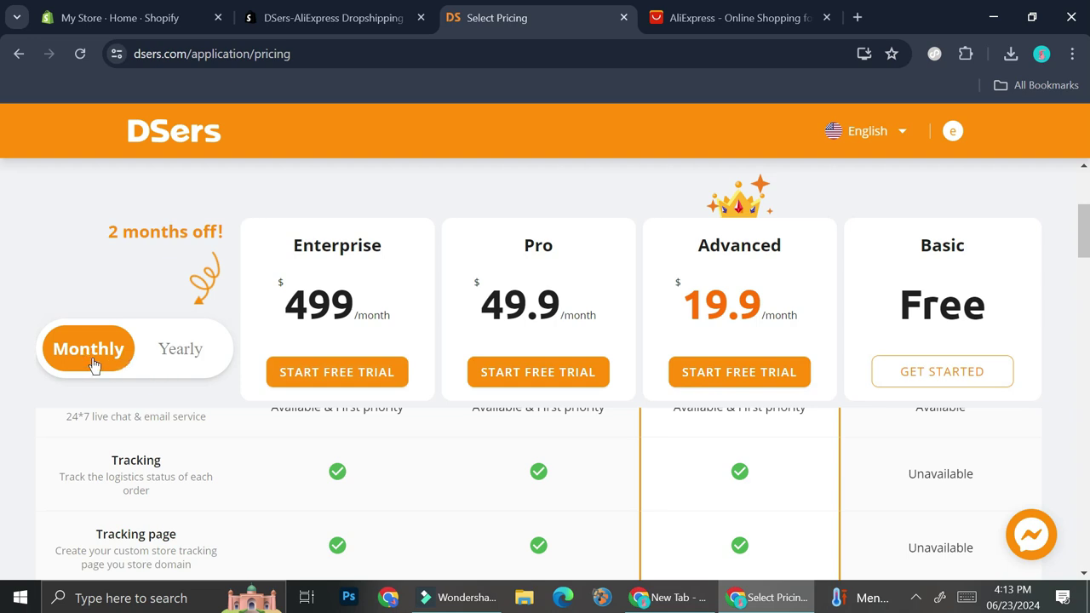
pyautogui.scroll(-1, 298, 460)
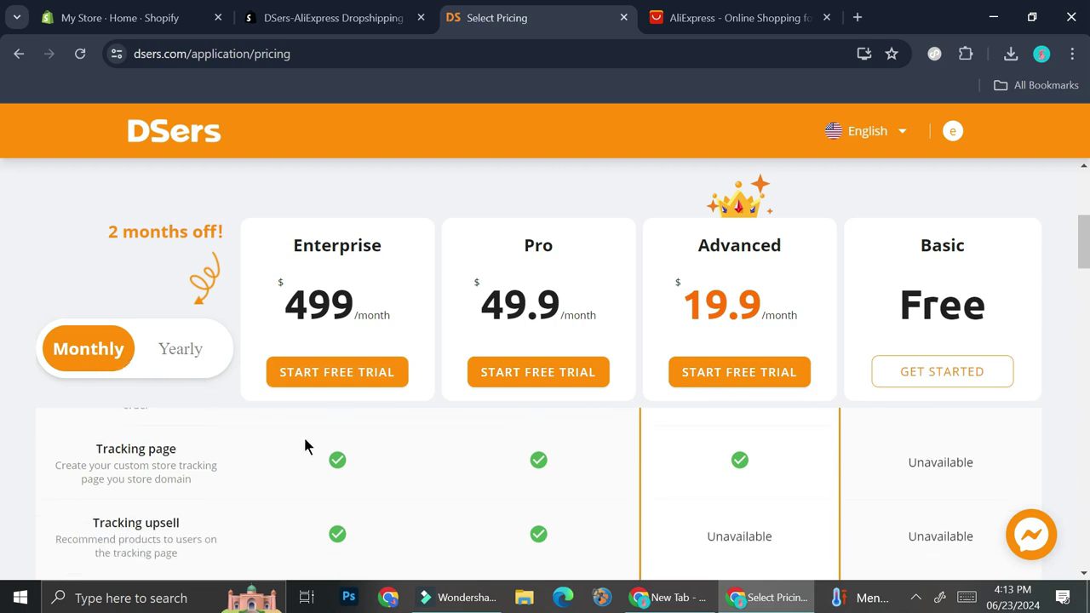
pyautogui.scroll(5, 303, 434)
pyautogui.scroll(-5, 296, 445)
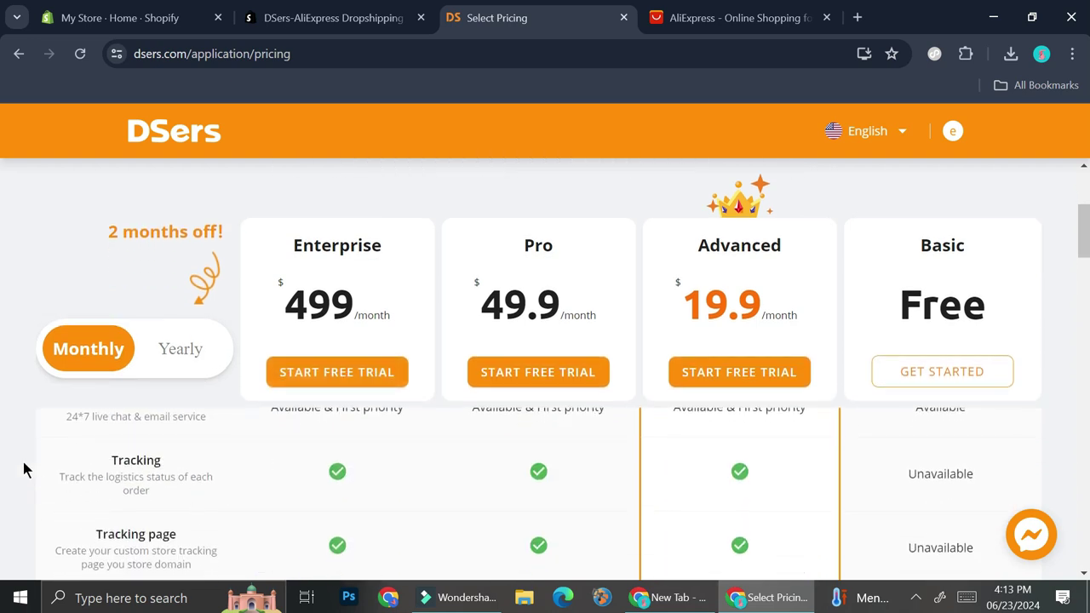
pyautogui.scroll(4, 145, 448)
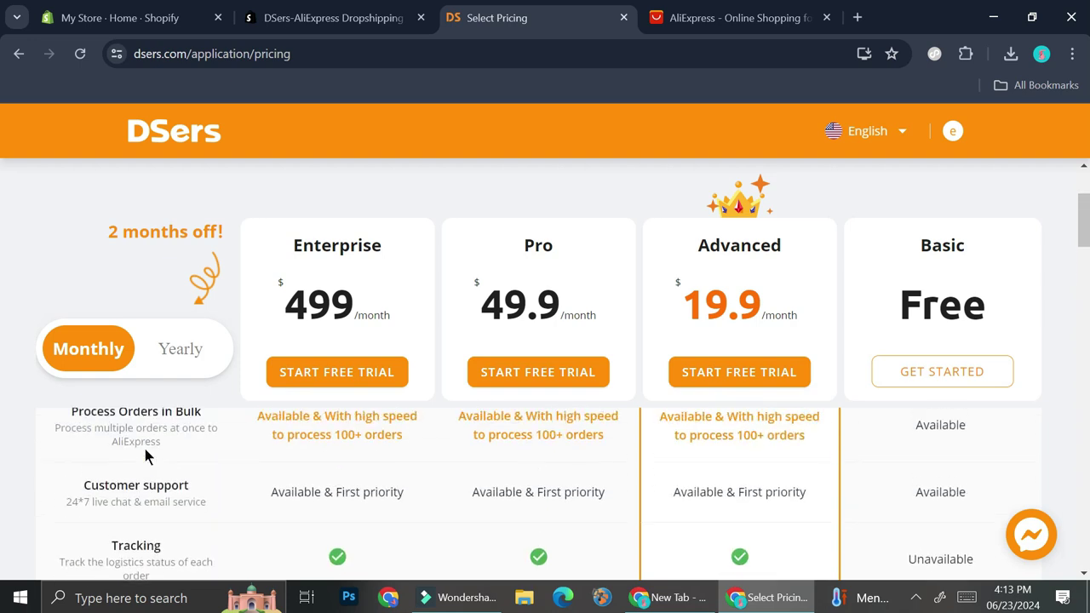
pyautogui.scroll(-1, 213, 475)
pyautogui.scroll(-3, 220, 488)
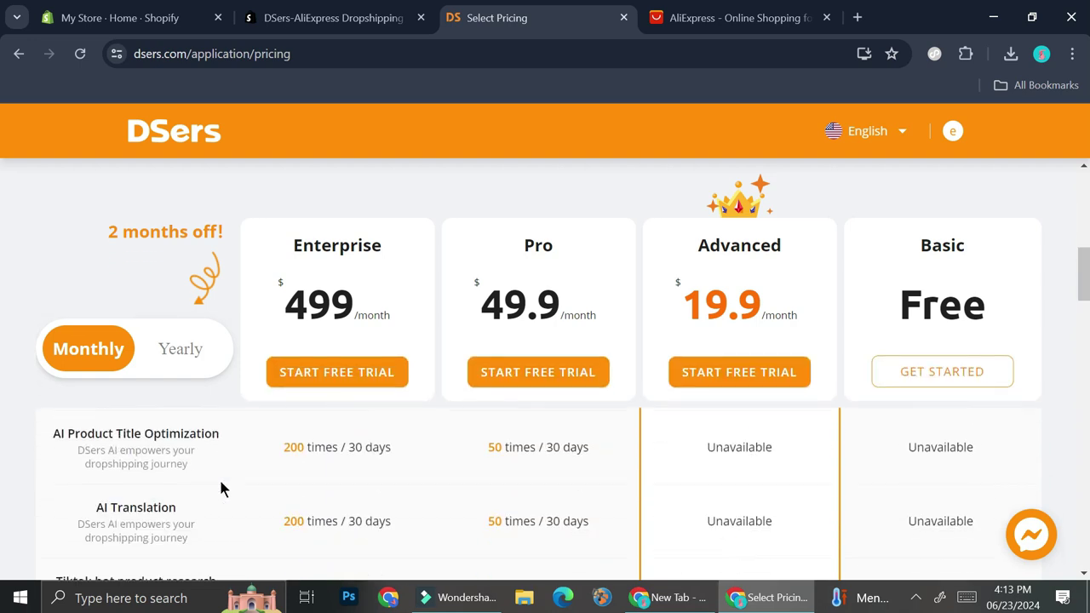
pyautogui.scroll(-6, 220, 488)
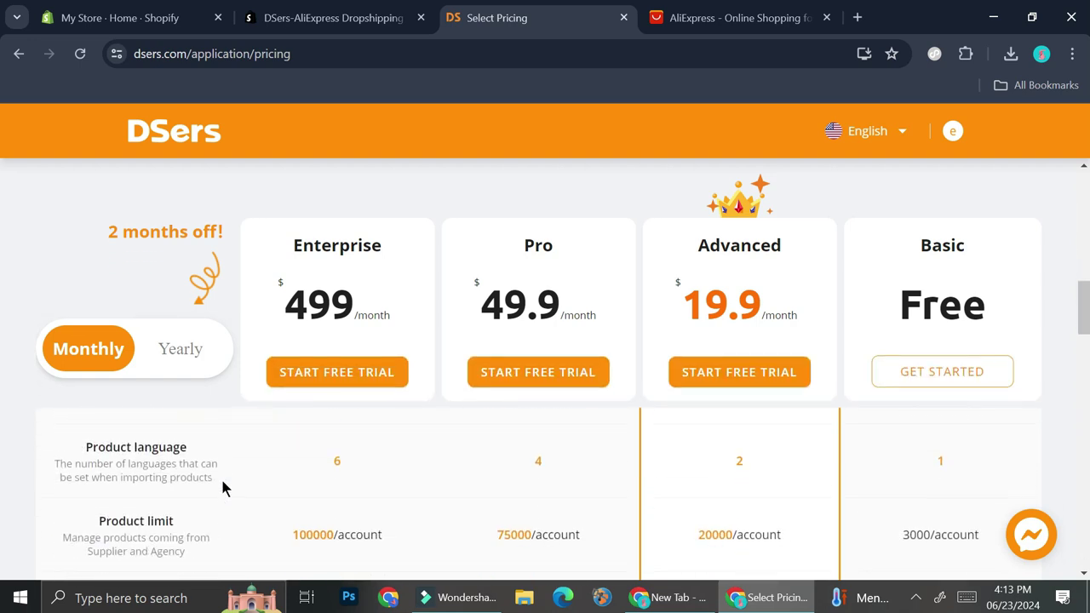
pyautogui.scroll(-8, 223, 488)
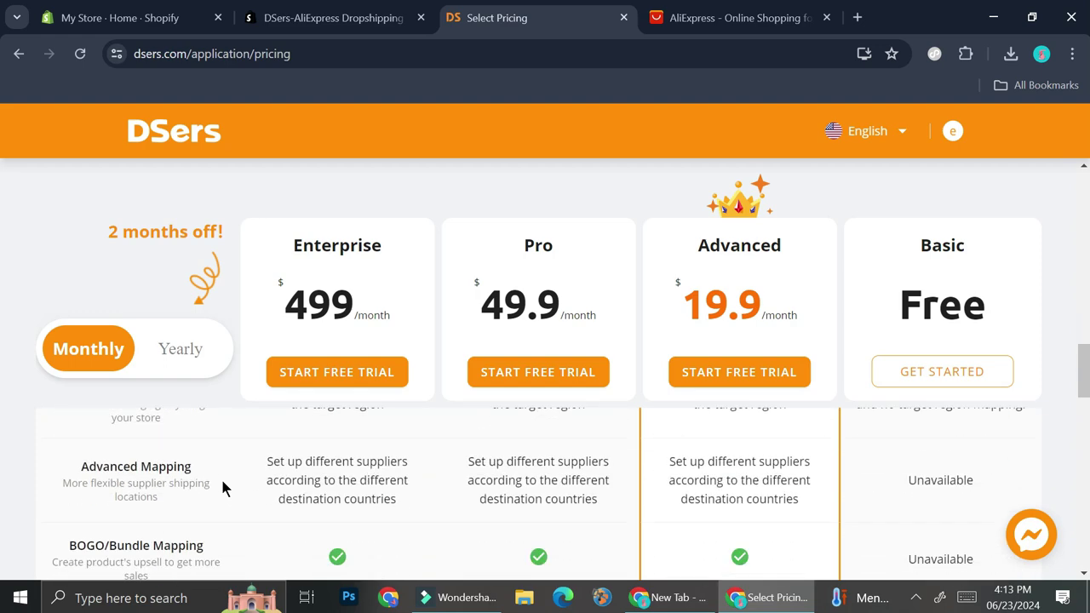
pyautogui.scroll(-6, 224, 485)
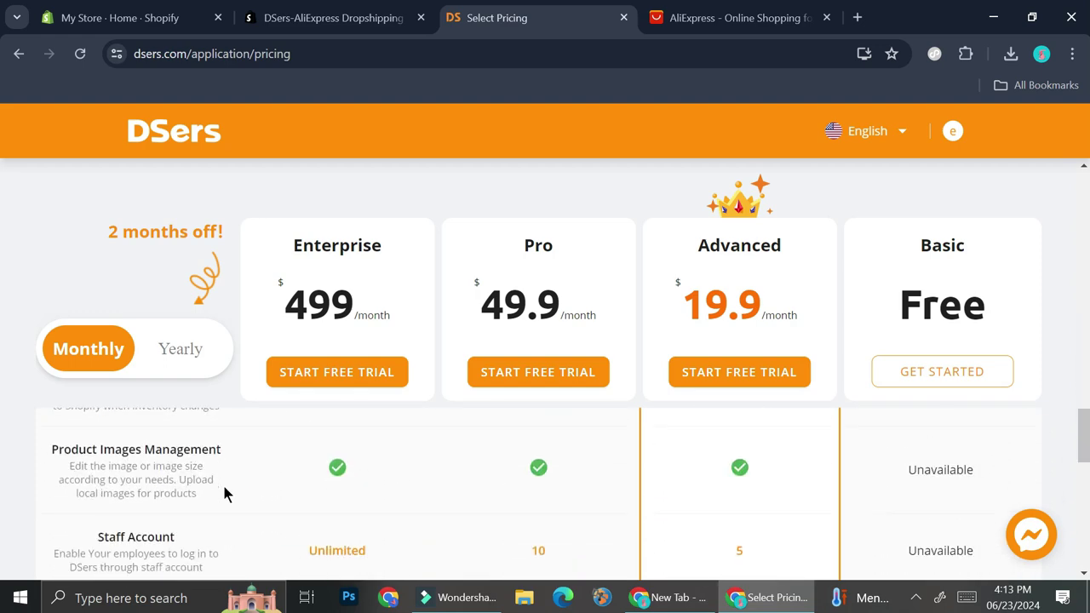
pyautogui.scroll(-3, 224, 492)
pyautogui.scroll(1, 224, 494)
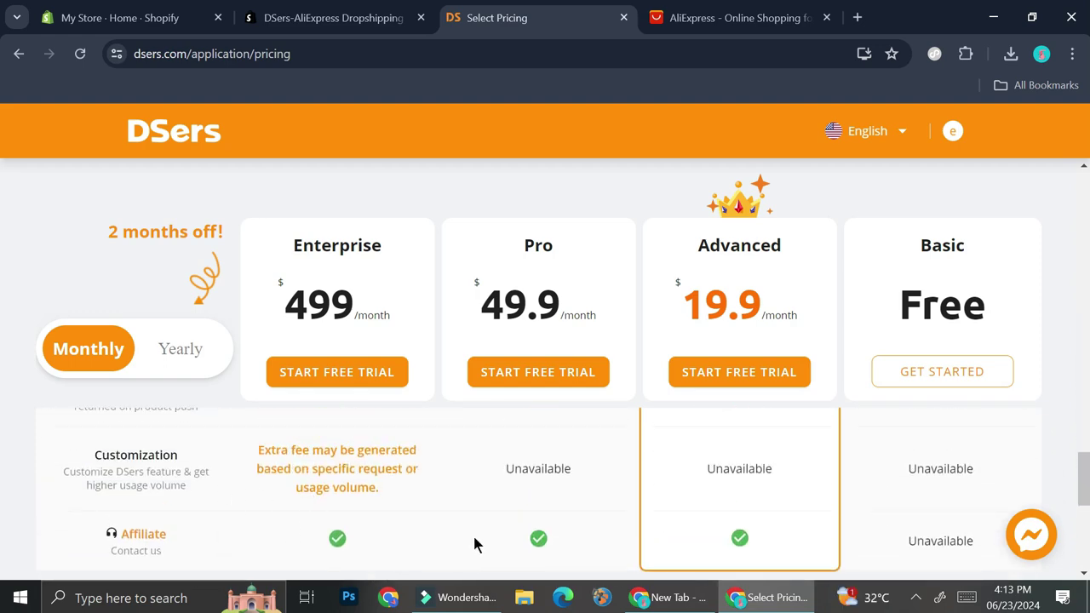
pyautogui.scroll(12, 337, 474)
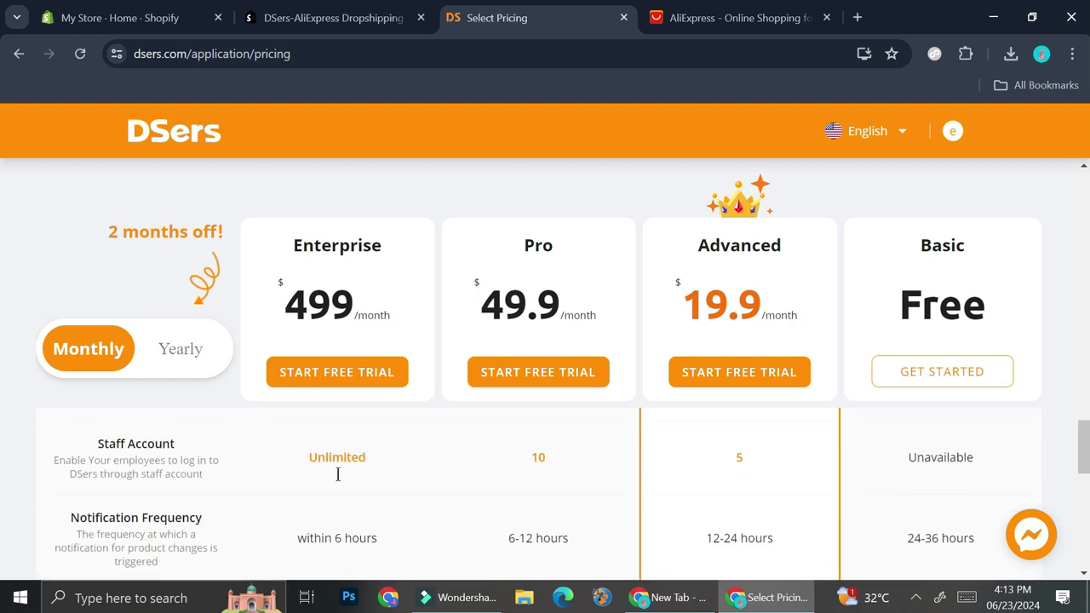
pyautogui.scroll(15, 337, 474)
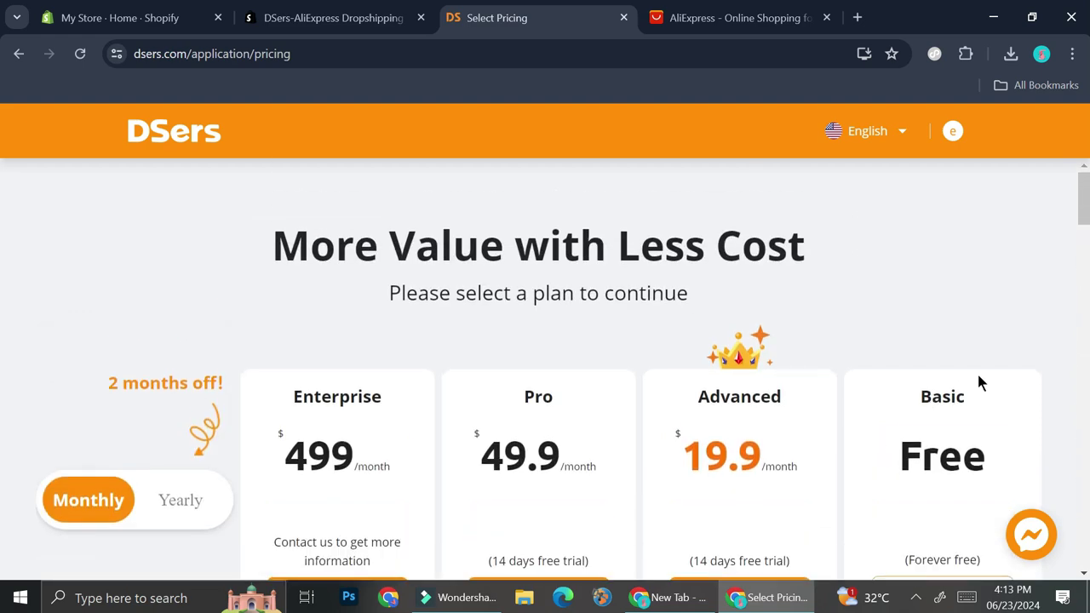
# Step: Get started with the free Basic plan
pyautogui.scroll(-2, 1008, 362)
pyautogui.click(961, 440)
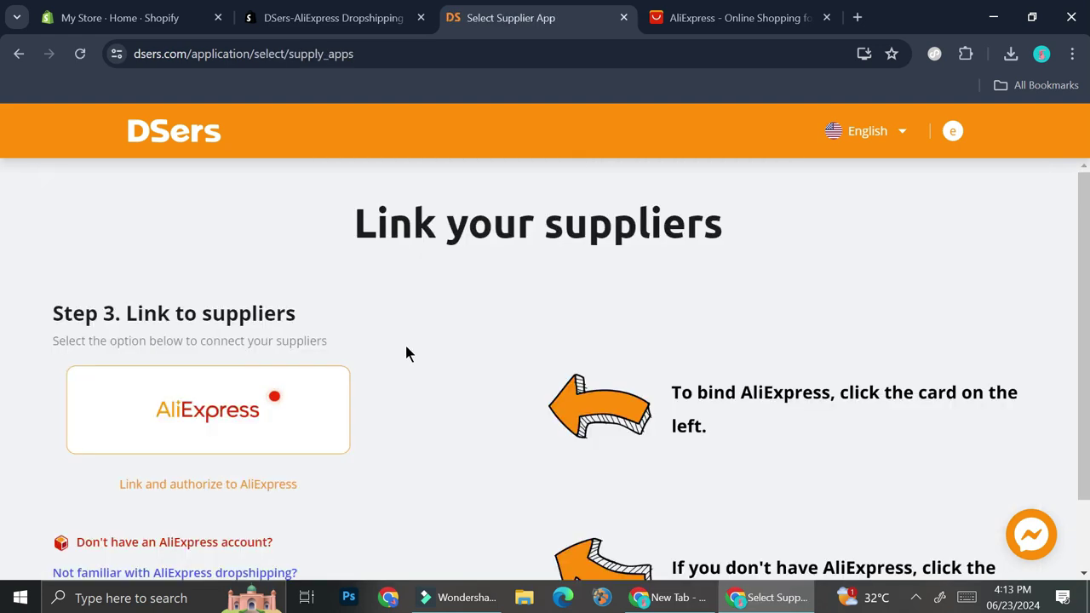
# Step: Link AliExpress as the supplier by logging in with the existing account and authorizing DSers to access it
pyautogui.scroll(-1, 411, 353)
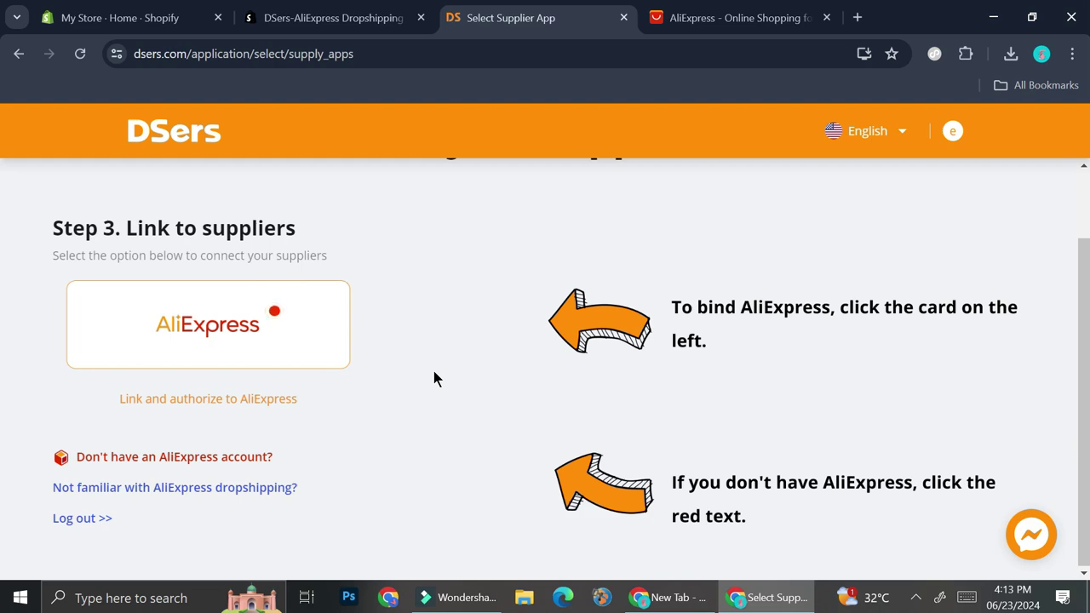
pyautogui.click(195, 402)
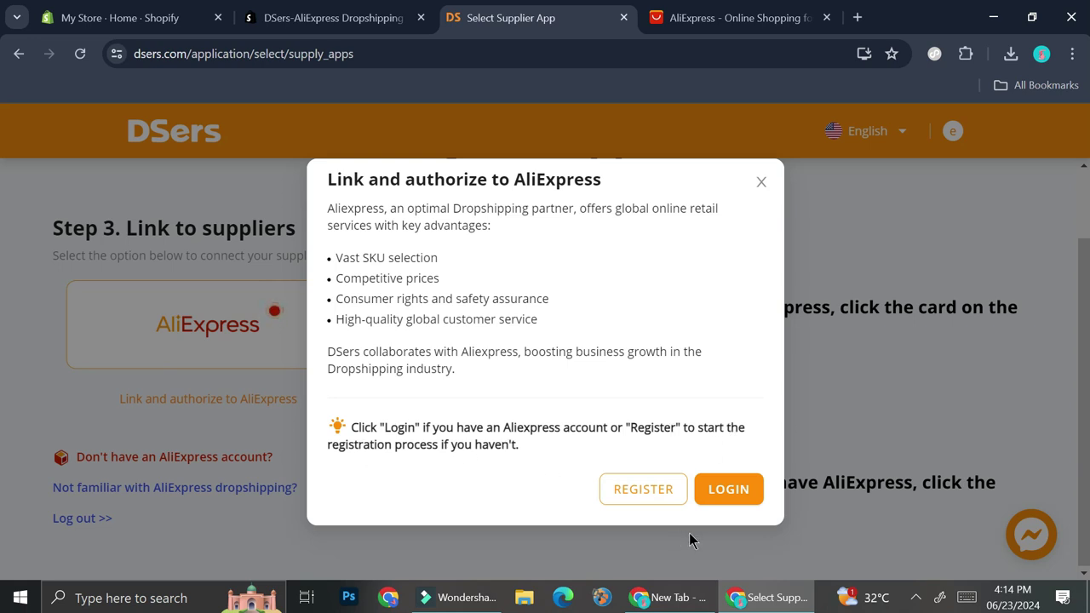
pyautogui.click(730, 492)
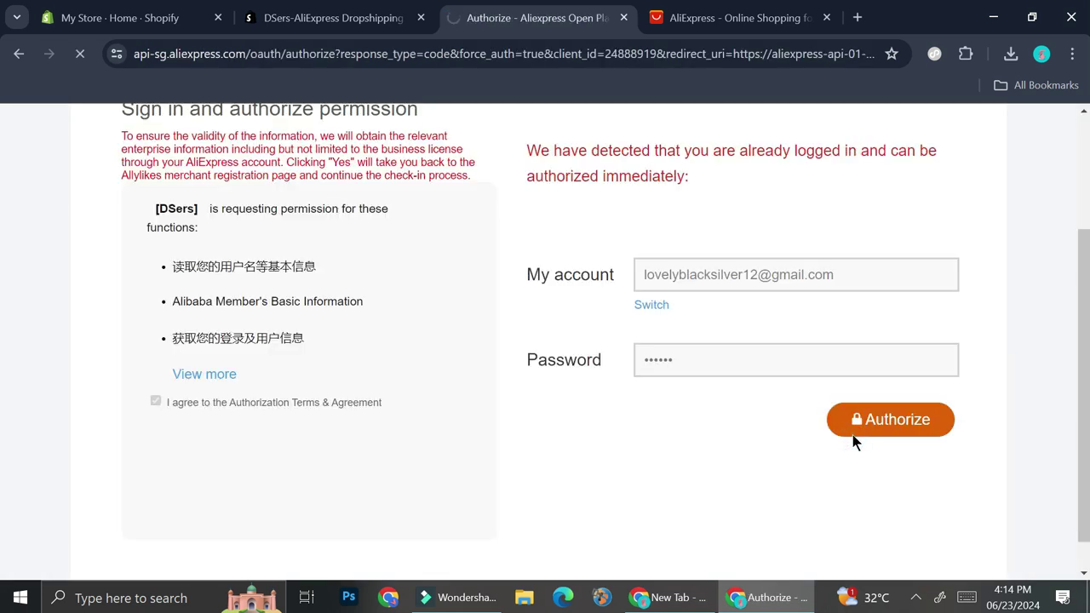
pyautogui.click(852, 433)
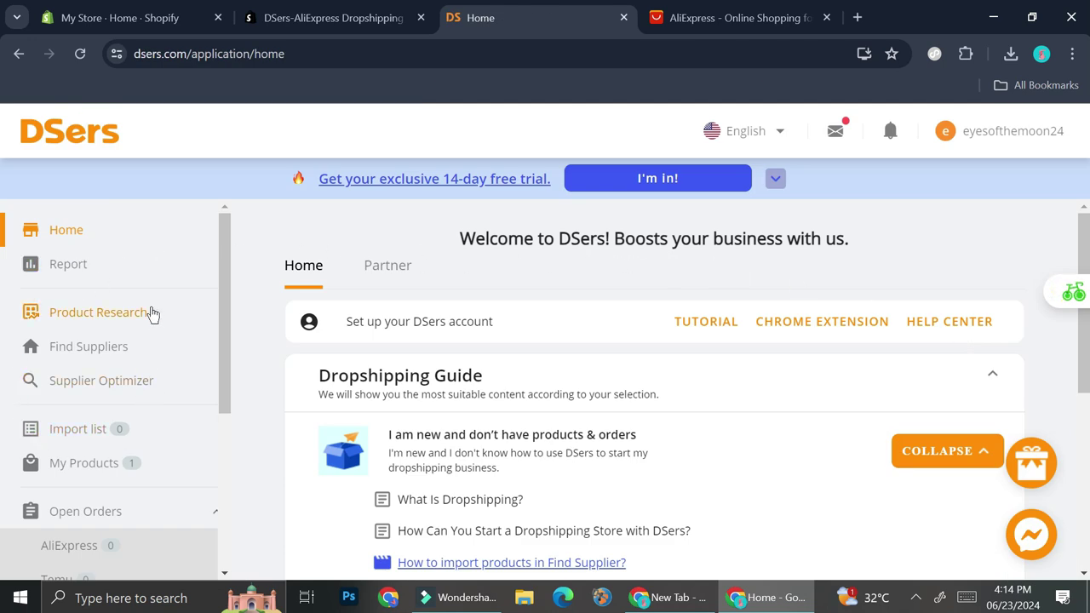
# Step: Open Find Suppliers and browse the AliExpress product selection as far as the sleeping mask
pyautogui.scroll(-2, 128, 333)
pyautogui.scroll(2, 128, 333)
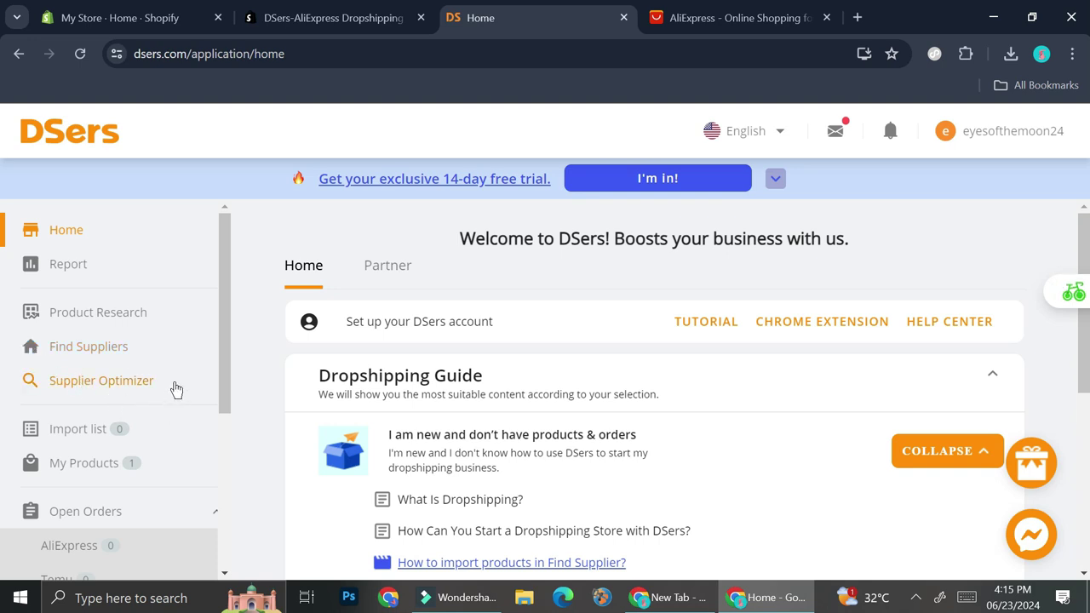
pyautogui.click(121, 352)
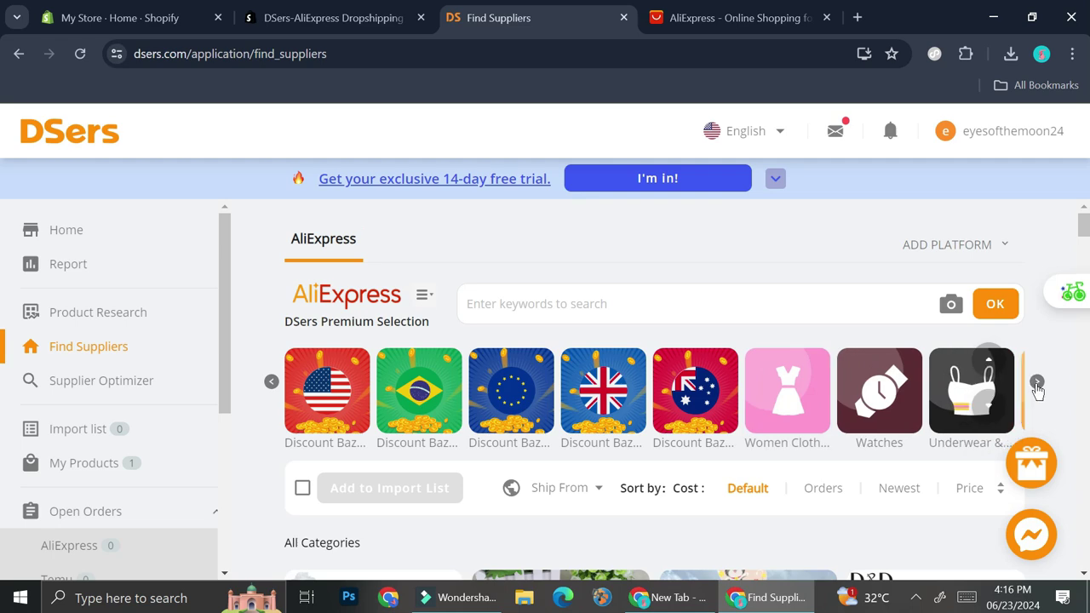
pyautogui.scroll(-3, 844, 416)
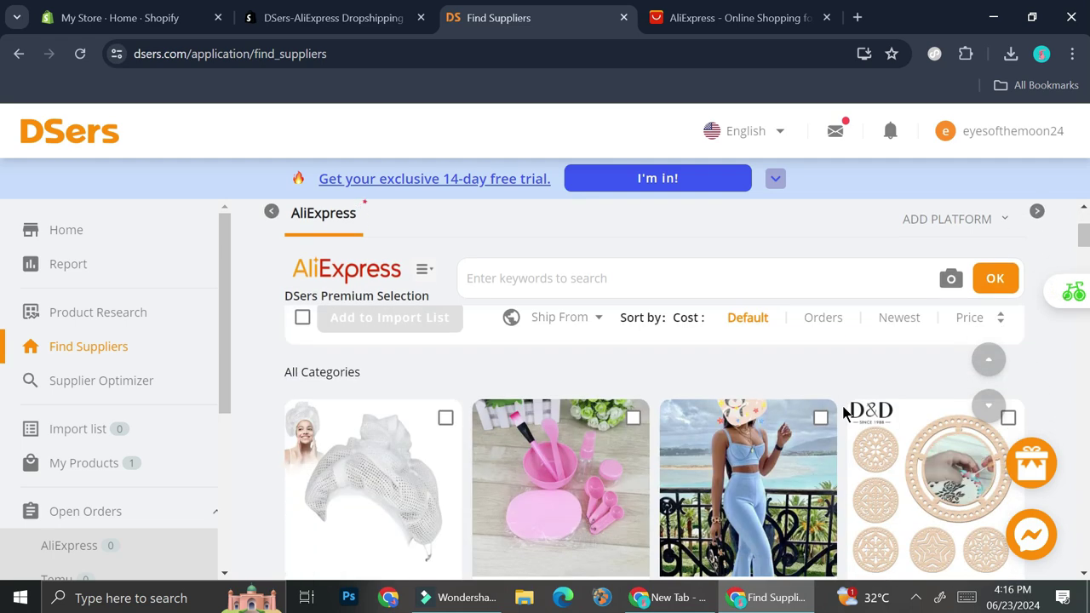
pyautogui.scroll(-2, 844, 414)
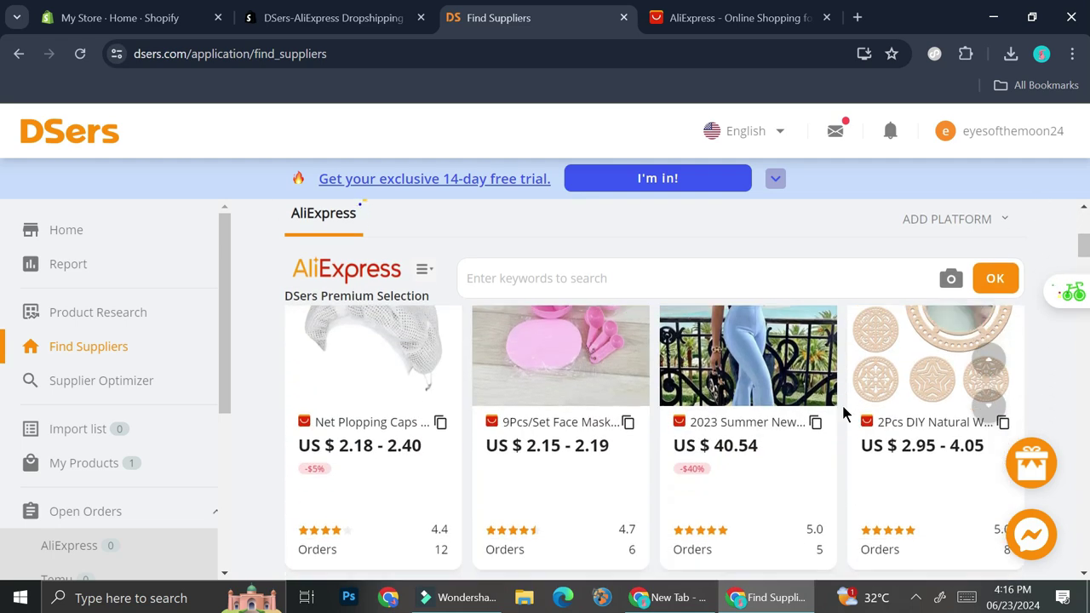
pyautogui.scroll(-3, 844, 413)
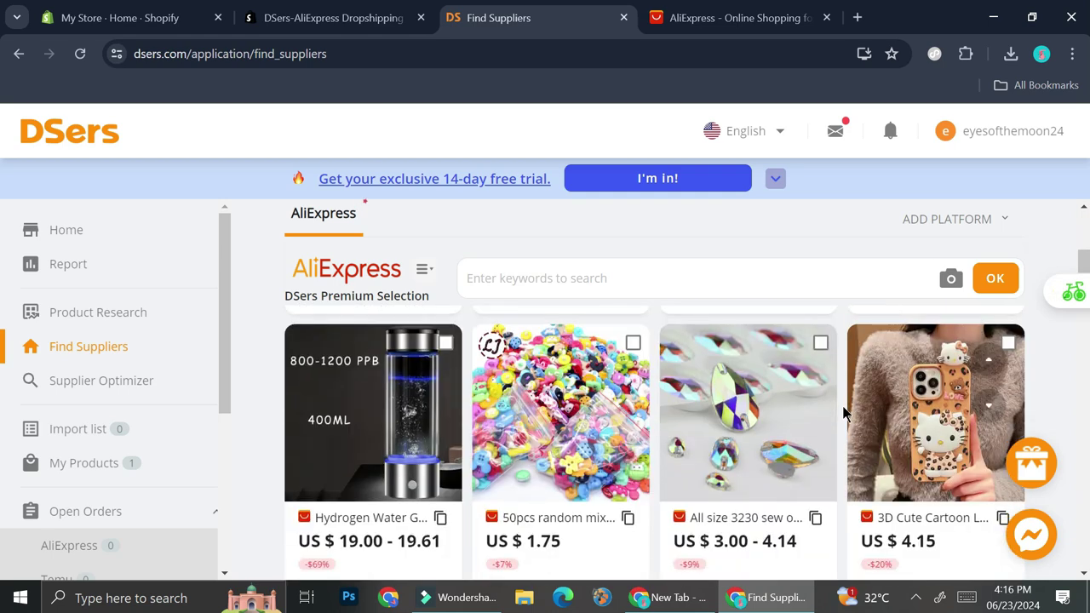
pyautogui.scroll(-4, 843, 413)
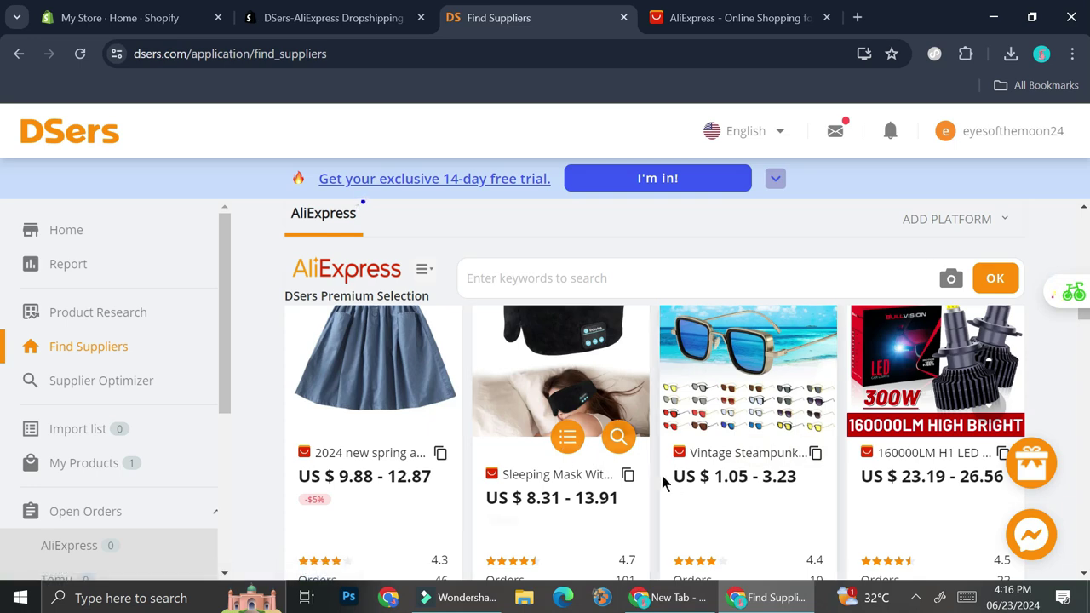
# Step: Open the sleeping mask's AliExpress listing, dismiss the notification subscription prompt and review the price, colours and product details
pyautogui.click(585, 364)
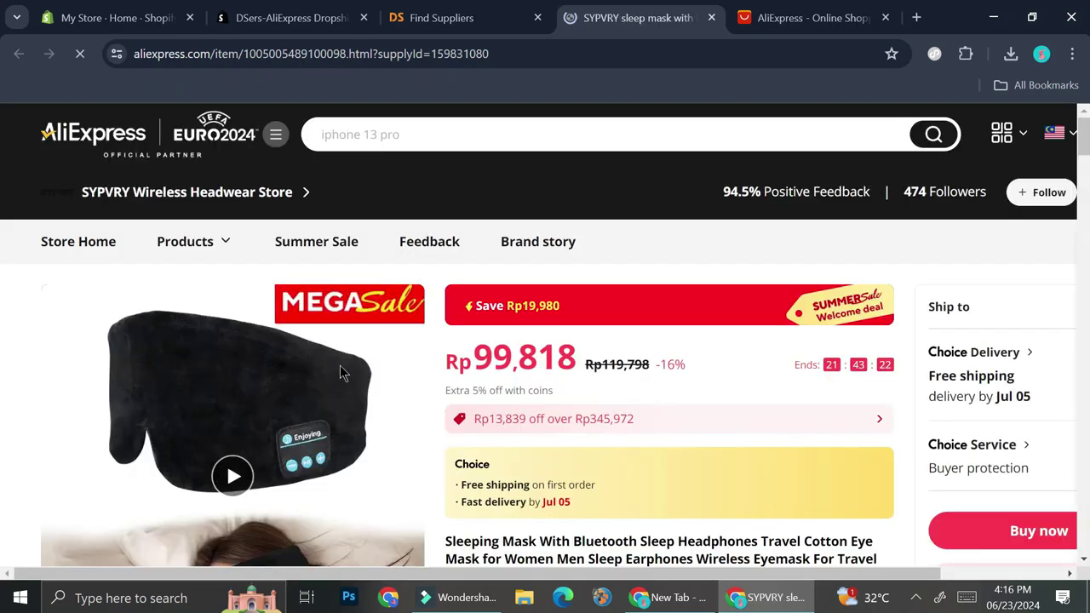
pyautogui.scroll(-3, 339, 365)
pyautogui.scroll(2, 338, 369)
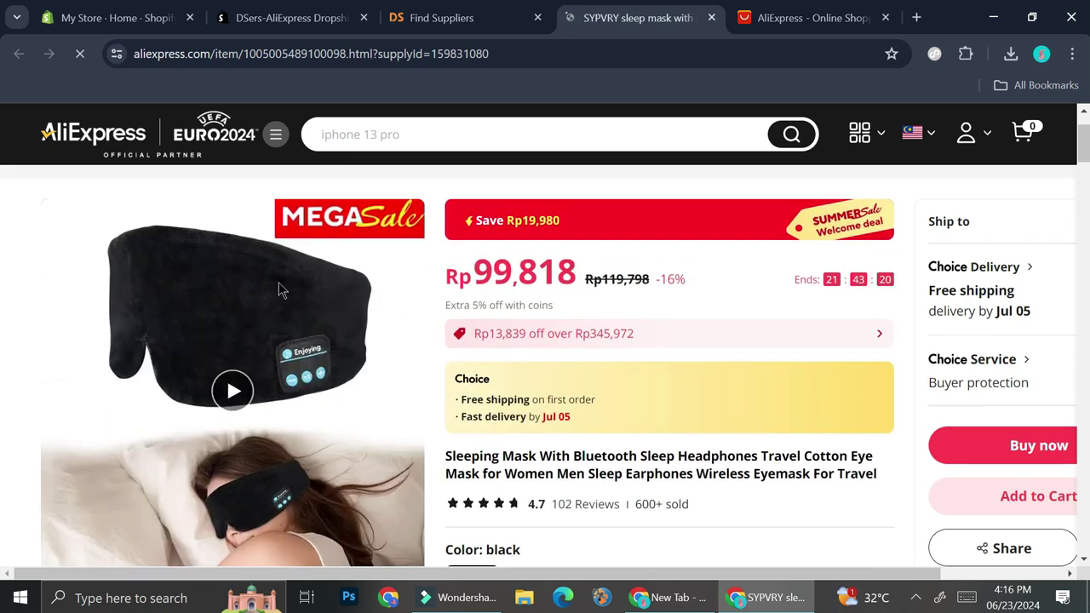
pyautogui.scroll(1, 455, 324)
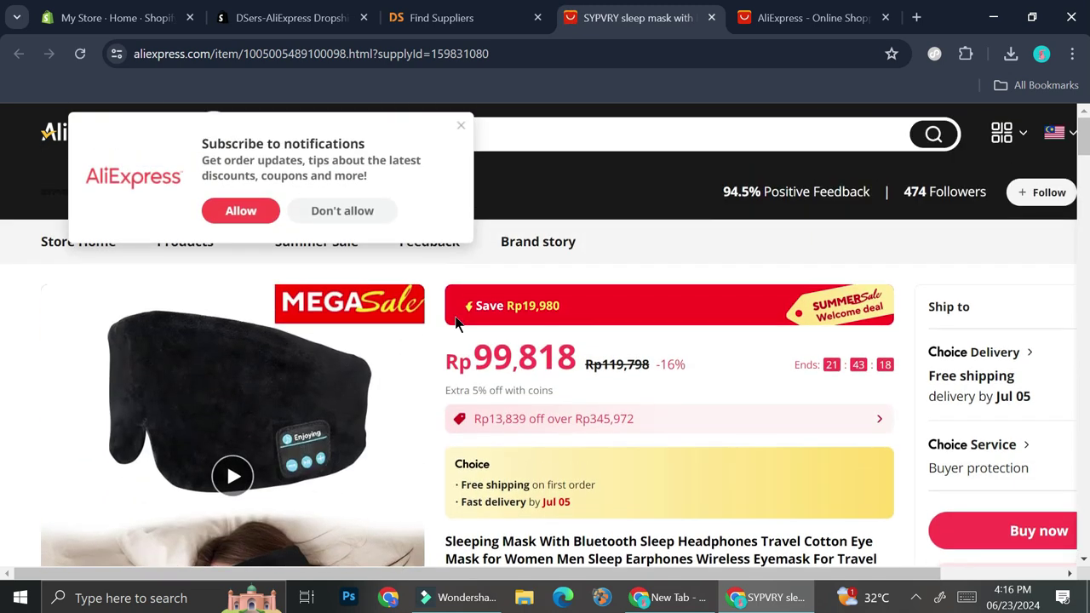
pyautogui.click(459, 125)
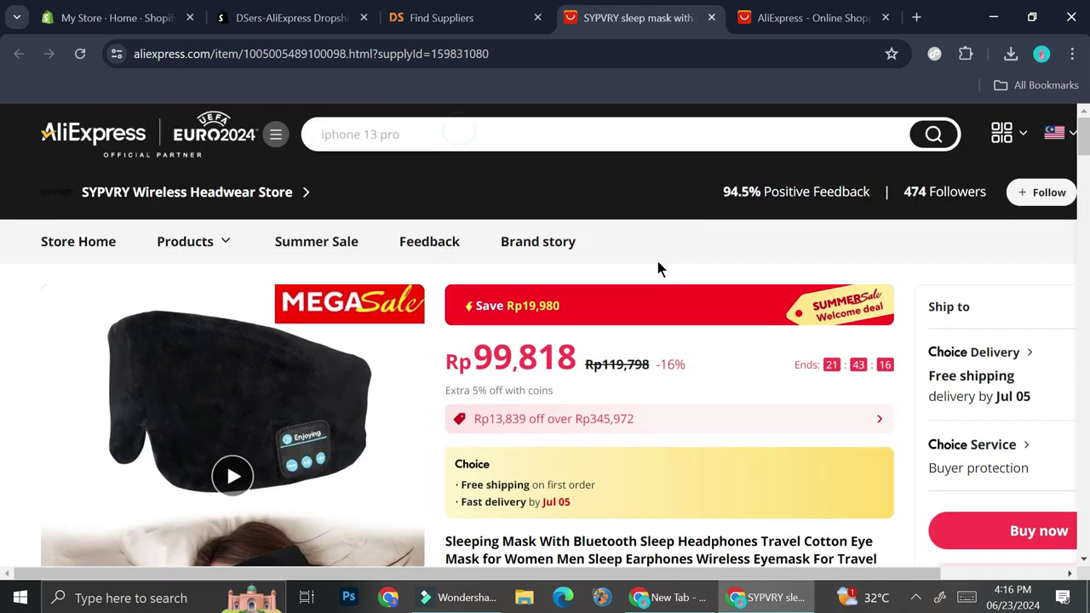
pyautogui.scroll(-2, 630, 271)
pyautogui.scroll(-6, 672, 353)
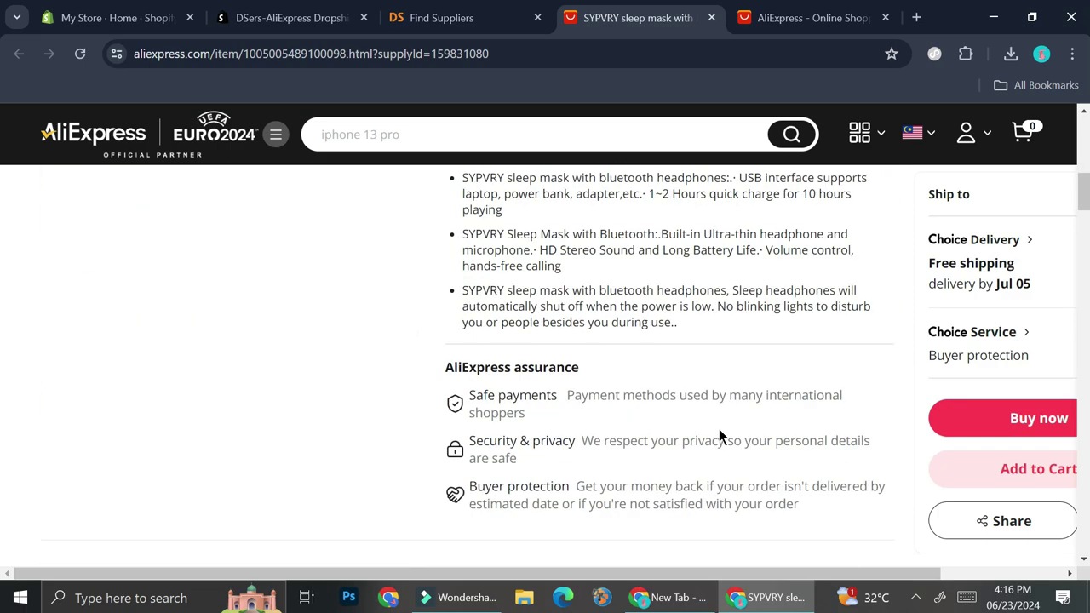
pyautogui.scroll(5, 720, 436)
pyautogui.scroll(3, 719, 436)
pyautogui.scroll(-2, 720, 436)
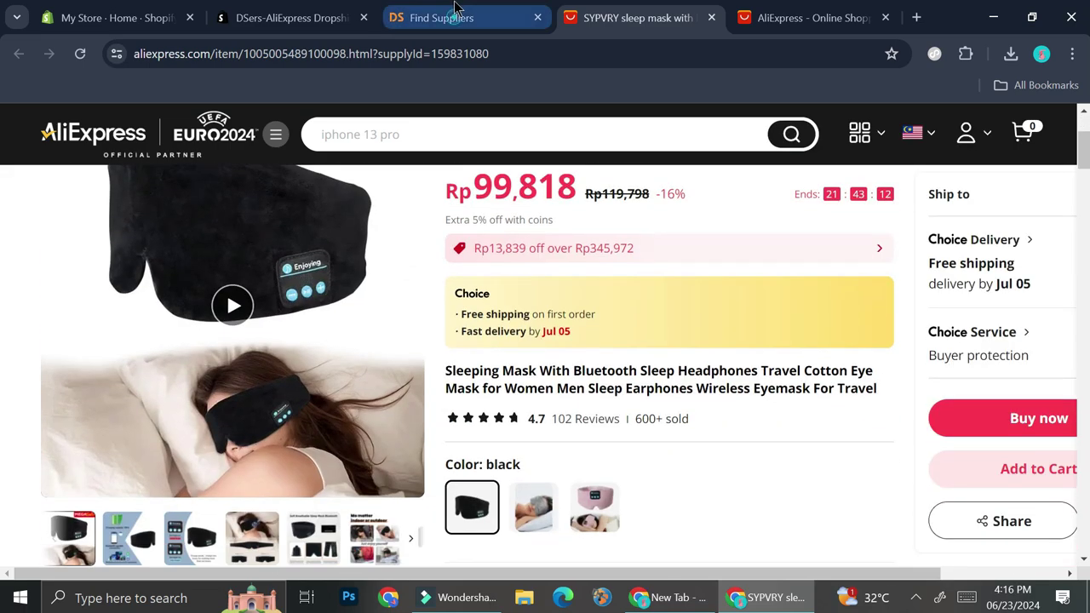
# Step: Return to Find Suppliers and look up similar products for the sleeping mask in Supplier Optimizer
pyautogui.click(451, 15)
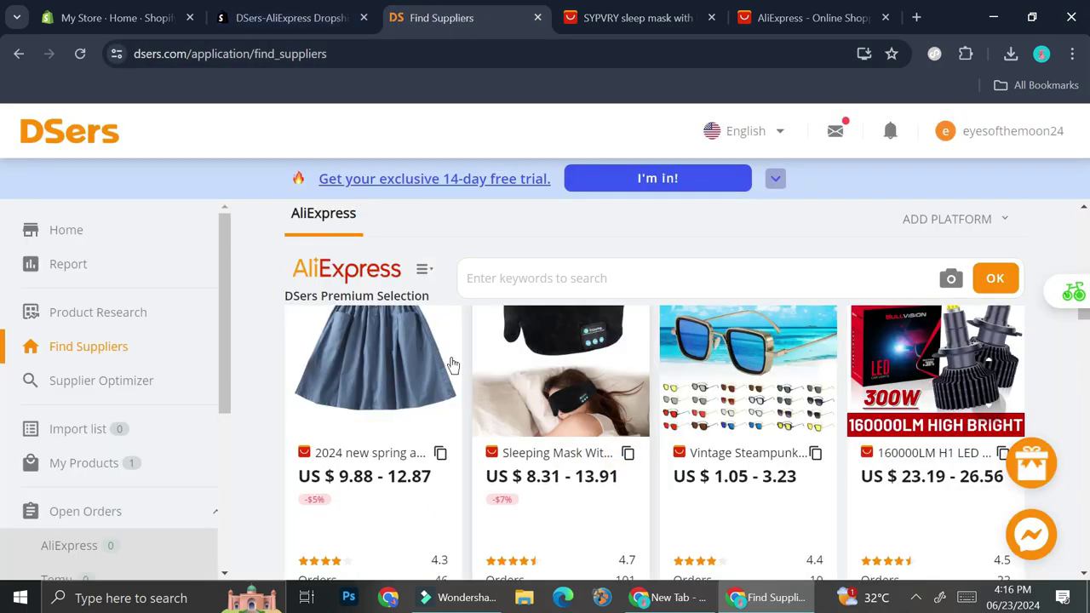
pyautogui.moveTo(563, 438)
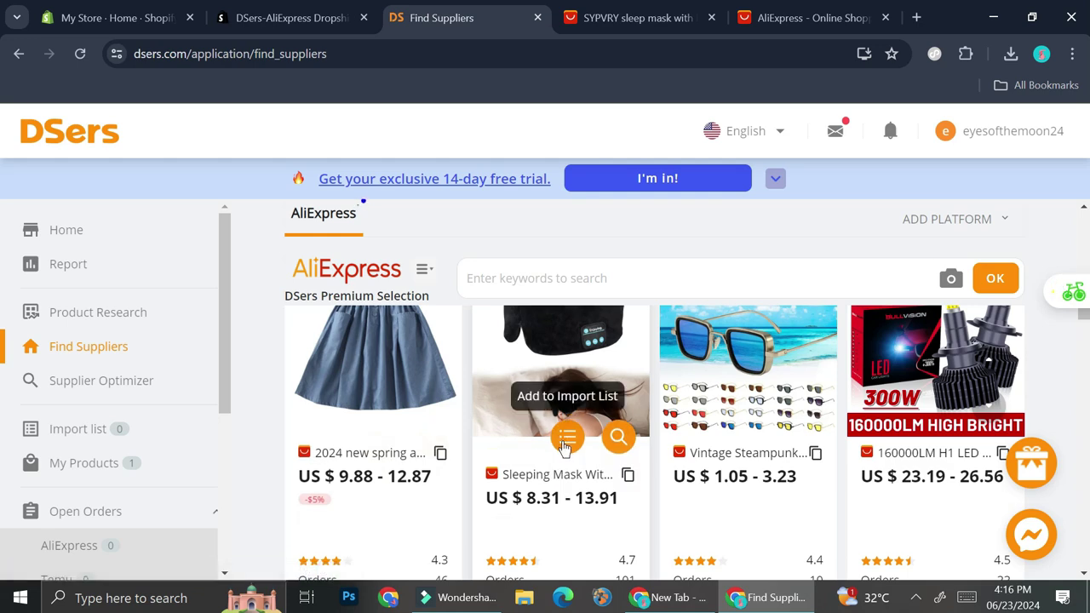
pyautogui.click(619, 437)
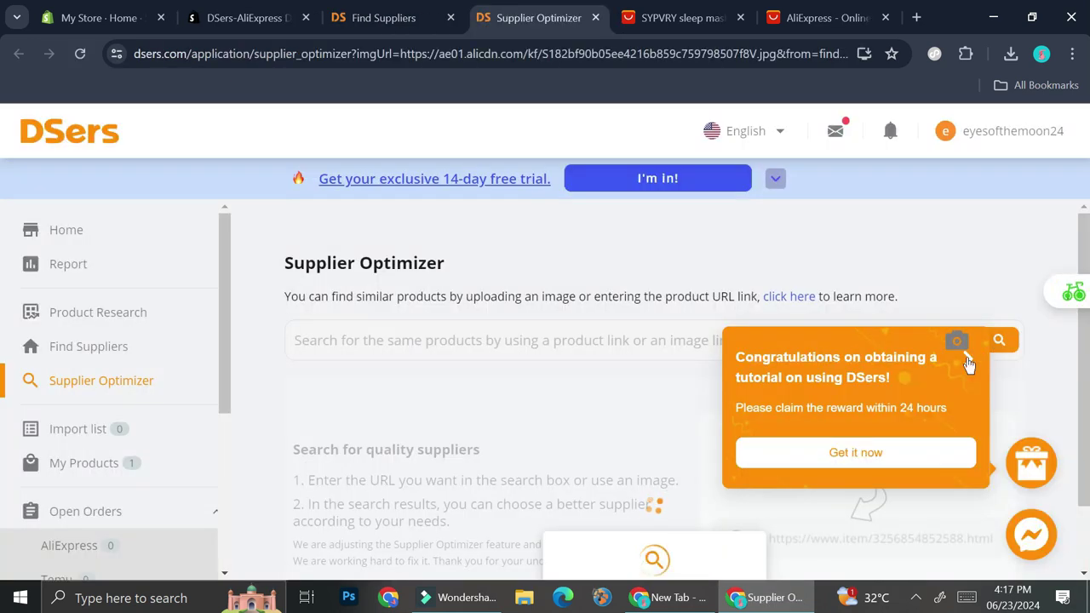
# Step: Look over the AliExpress home page, and go back to the sleeping mask's product listing
pyautogui.click(826, 17)
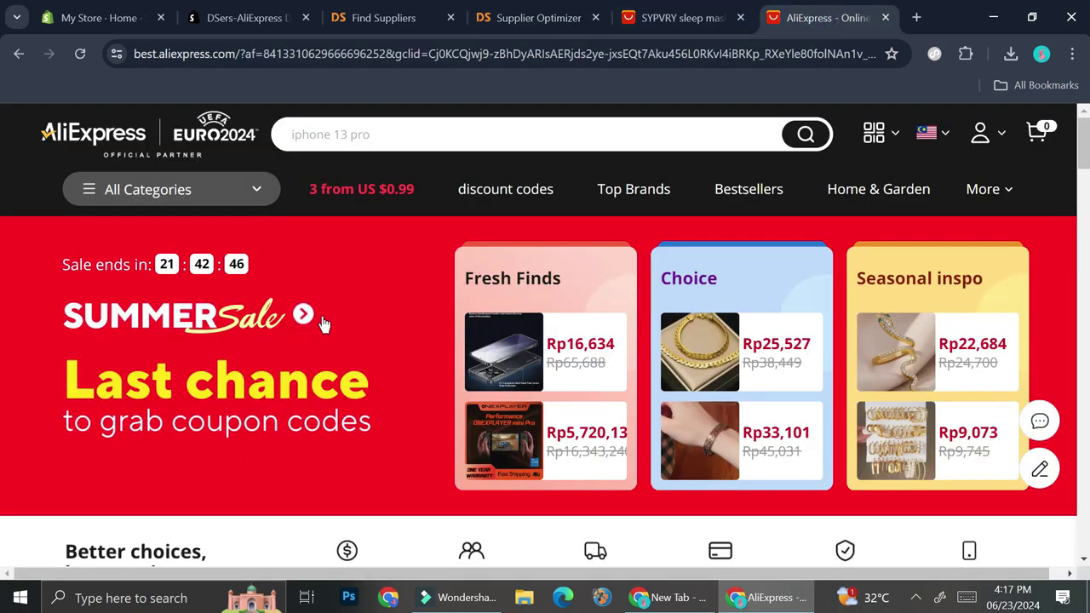
pyautogui.scroll(-2, 630, 368)
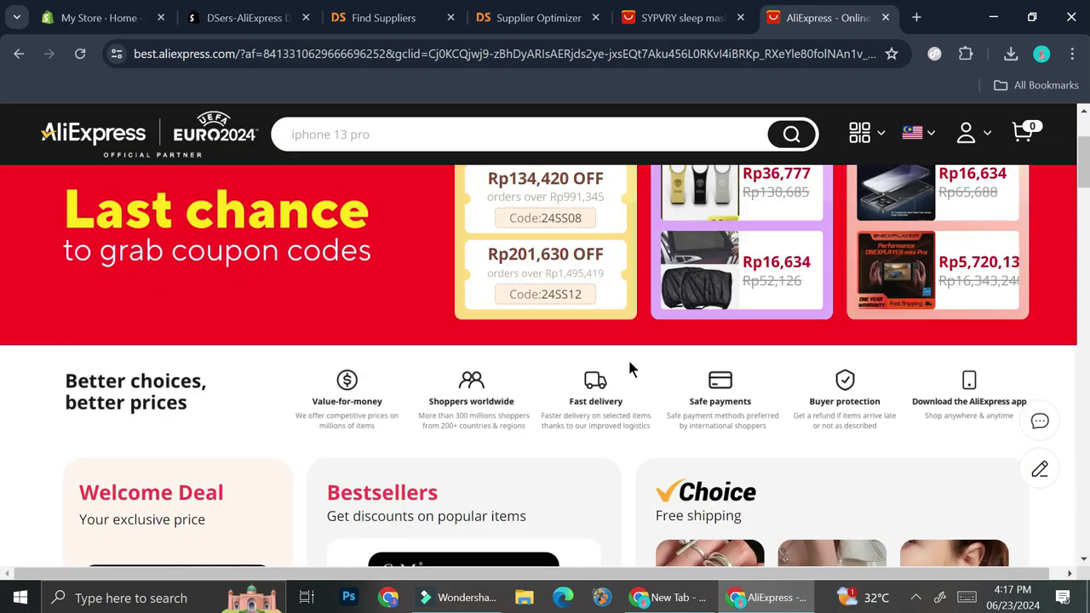
pyautogui.scroll(2, 630, 367)
pyautogui.click(536, 17)
pyautogui.click(681, 17)
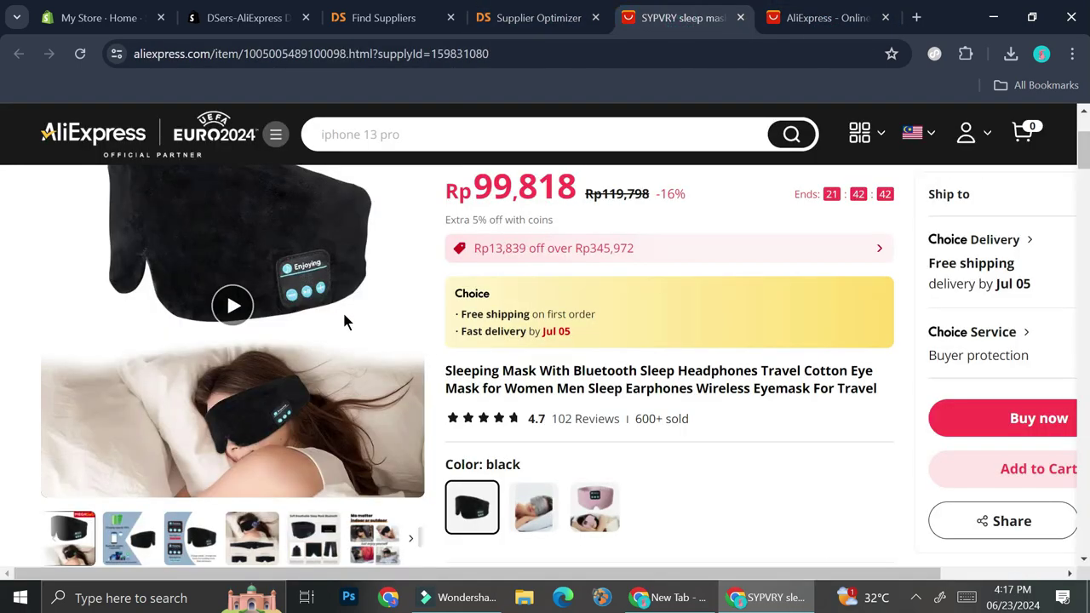
# Step: Copy the sleeping mask's AliExpress listing link and search for similar products with it in Supplier Optimizer
pyautogui.click(421, 51)
pyautogui.hotkey('ctrl', 'c')
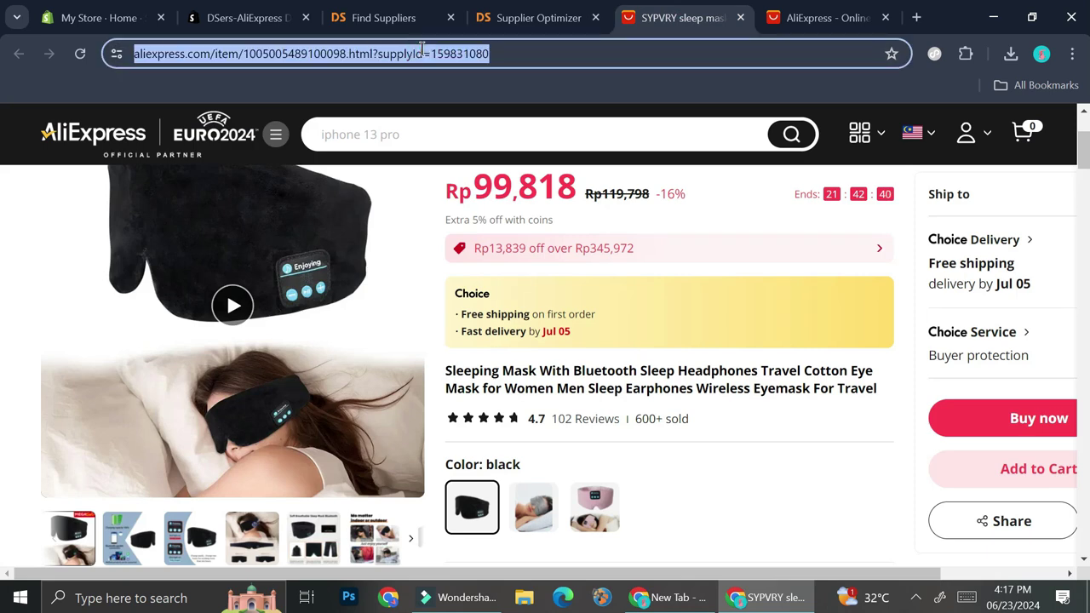
pyautogui.click(535, 19)
pyautogui.click(531, 334)
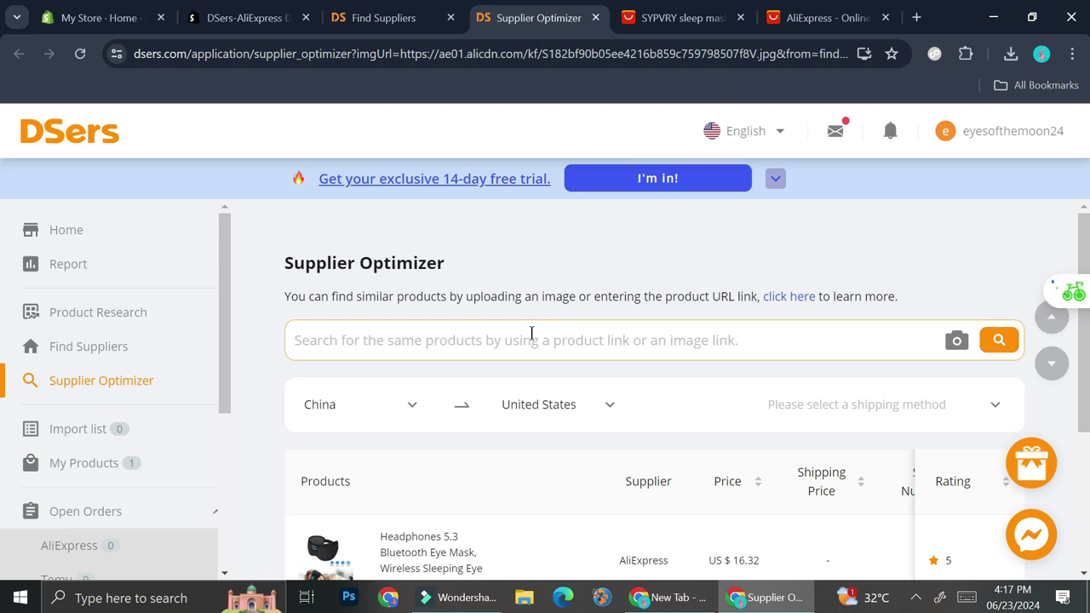
pyautogui.hotkey('ctrl', 'v')
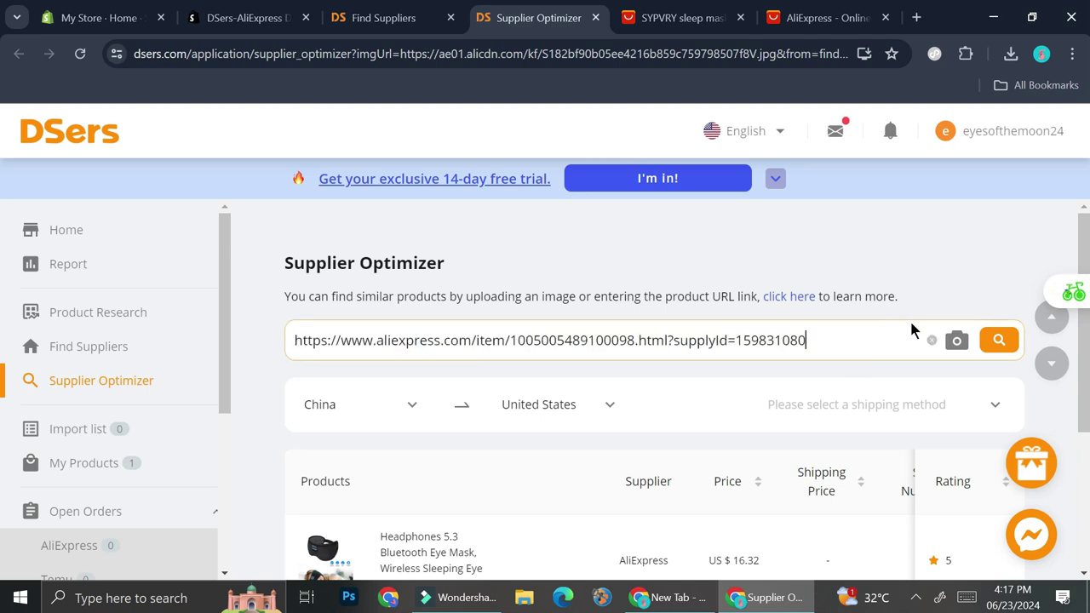
pyautogui.click(1000, 339)
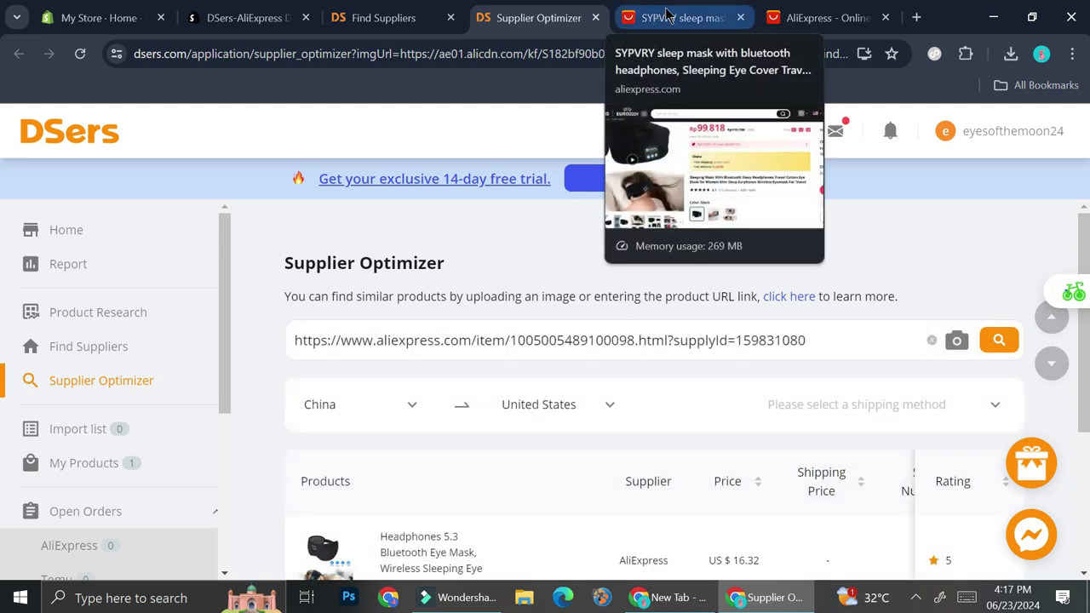
# Step: Examine the similar sleep masks in the Supplier Optimizer results, comparing their prices and ratings
pyautogui.scroll(-3, 535, 369)
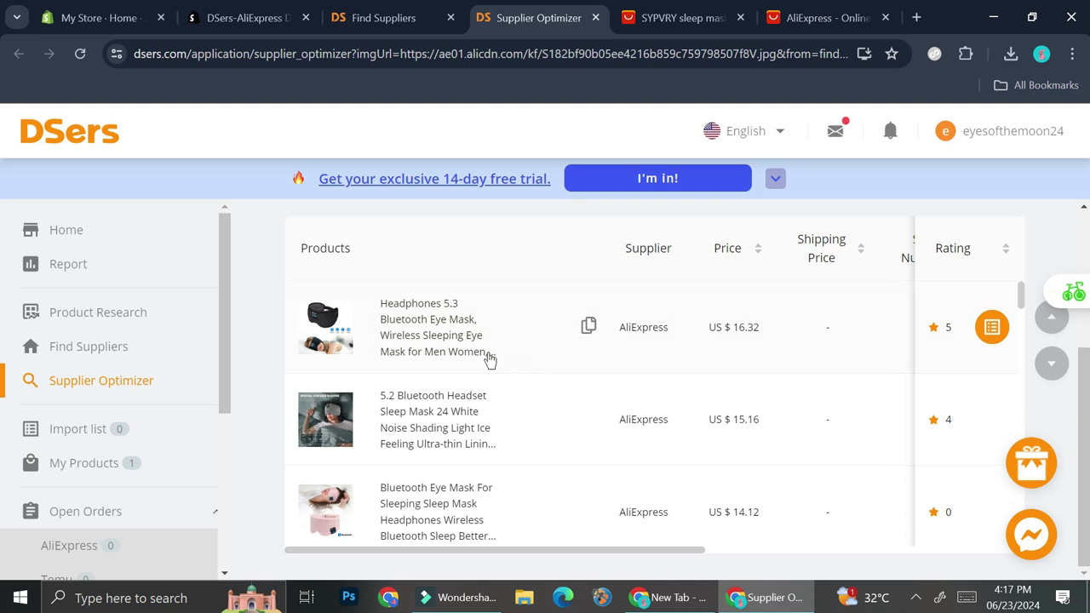
pyautogui.scroll(-1, 486, 358)
pyautogui.scroll(1, 460, 449)
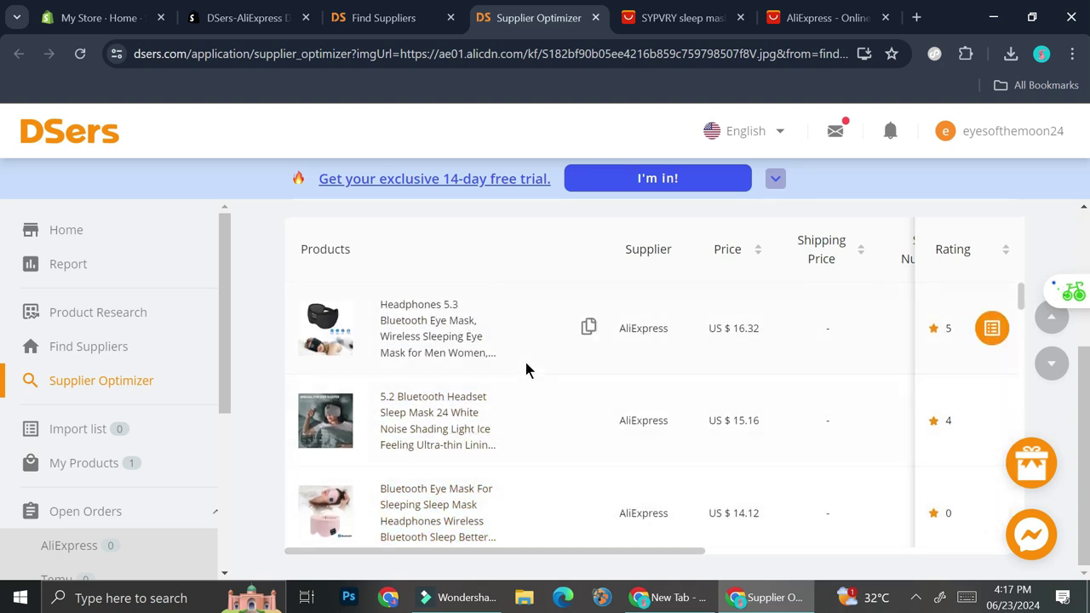
pyautogui.scroll(2, 525, 362)
pyautogui.scroll(-2, 526, 362)
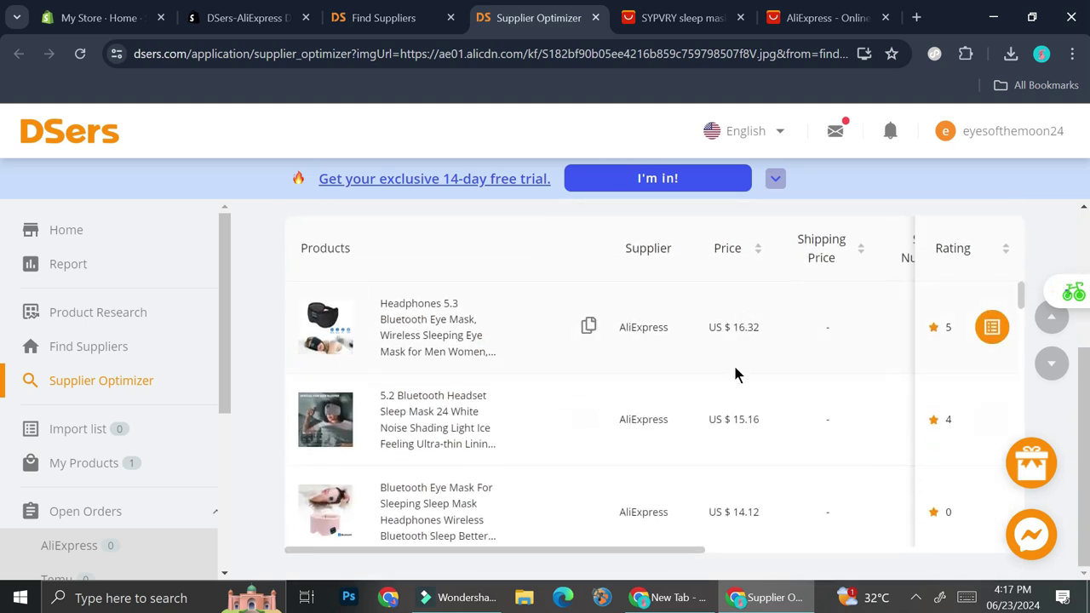
pyautogui.scroll(-5, 737, 375)
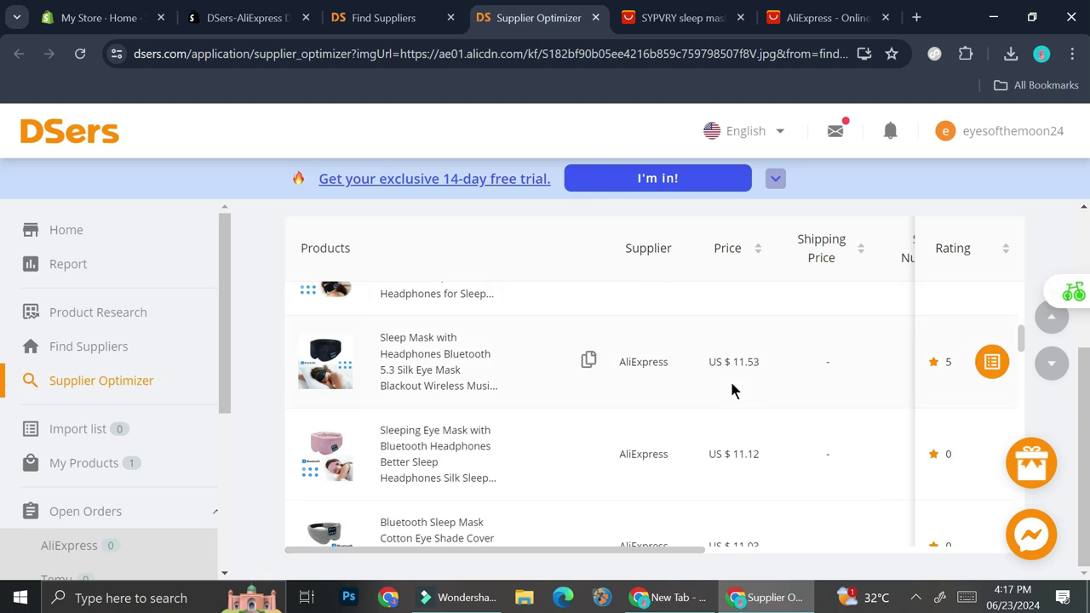
pyautogui.scroll(4, 957, 384)
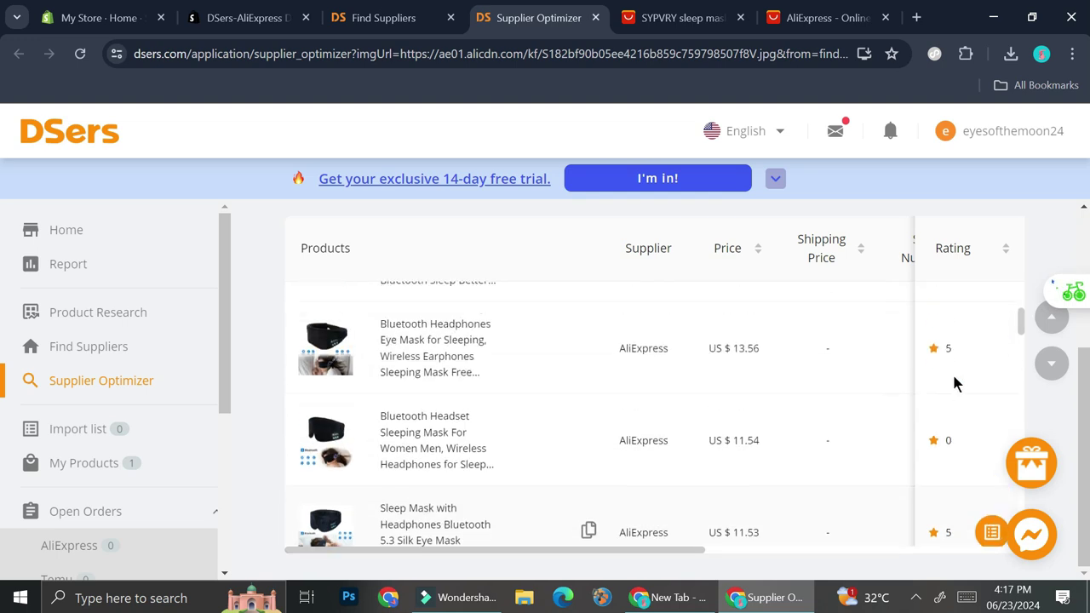
pyautogui.scroll(1, 932, 389)
pyautogui.scroll(-6, 826, 414)
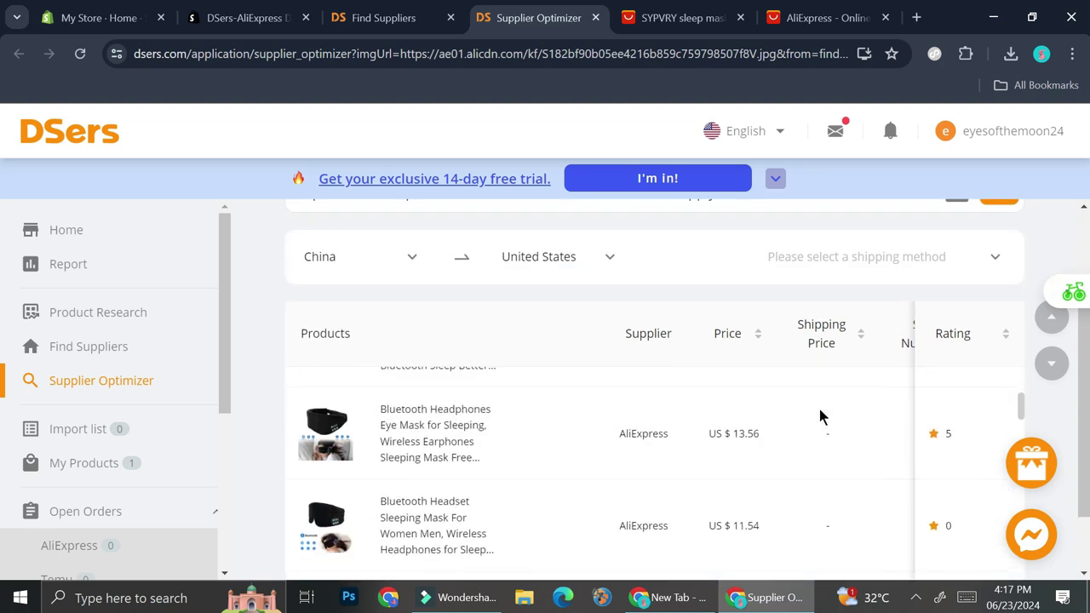
pyautogui.scroll(-10, 545, 451)
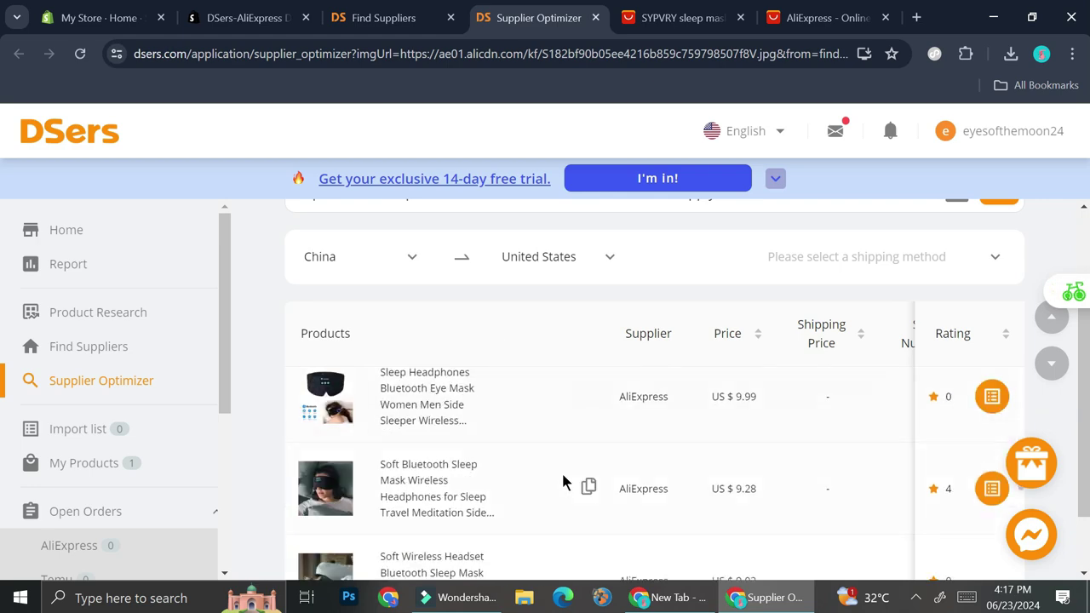
pyautogui.scroll(5, 565, 498)
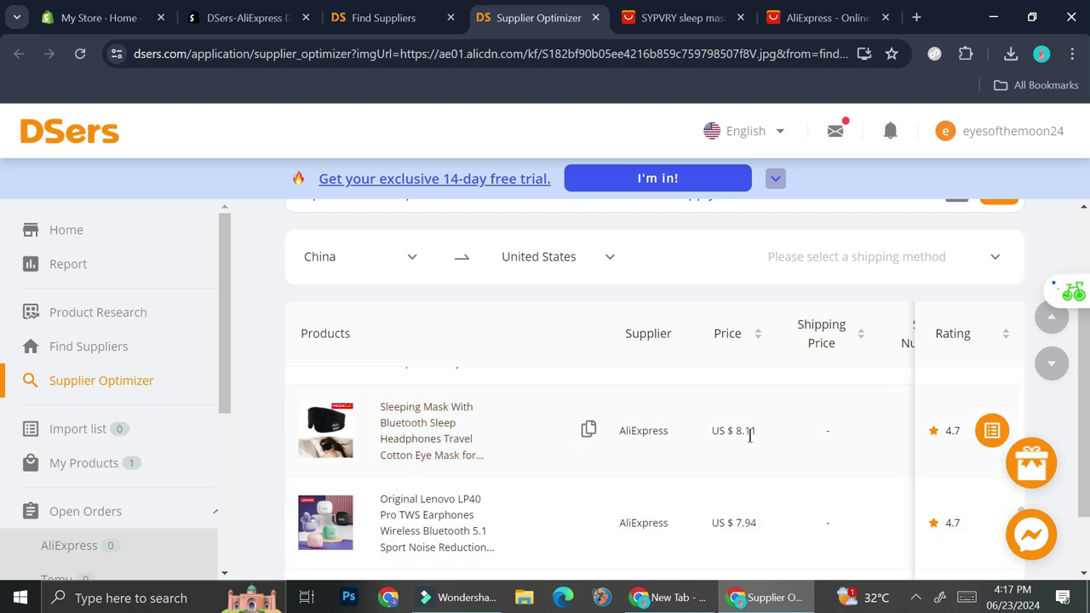
pyautogui.scroll(8, 746, 437)
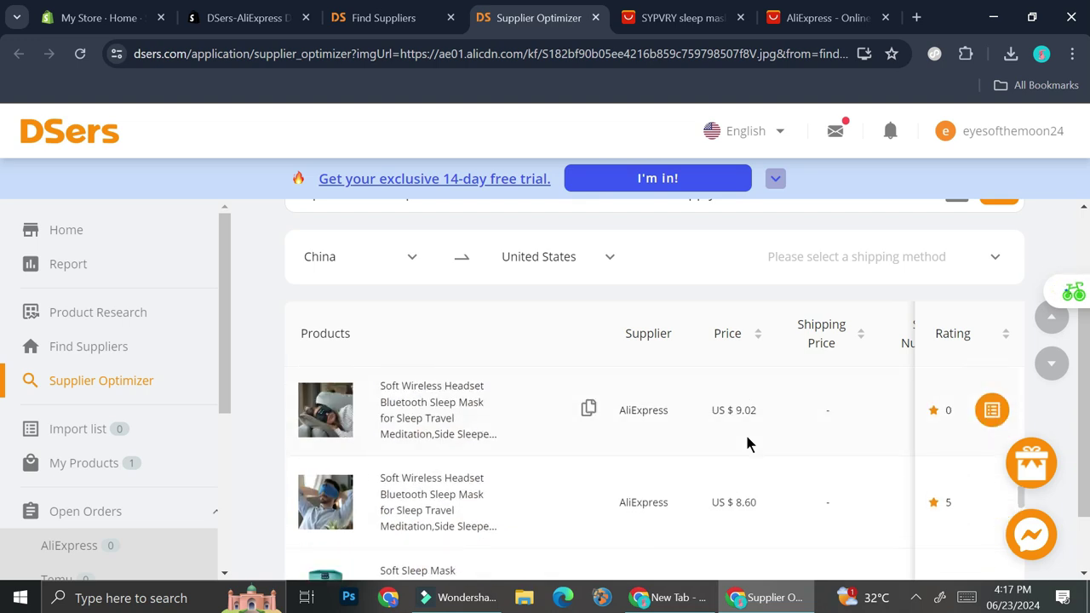
pyautogui.scroll(2, 746, 443)
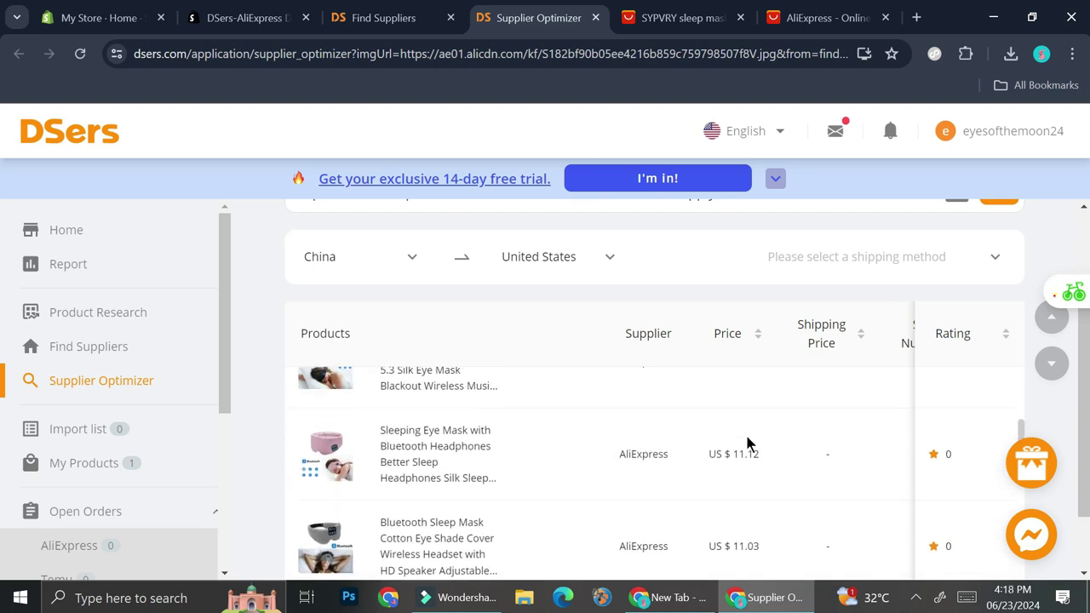
# Step: Sort the similar products by ascending price and browse them as far as the original sleeping mask and Soft Sleep Mask
pyautogui.click(742, 341)
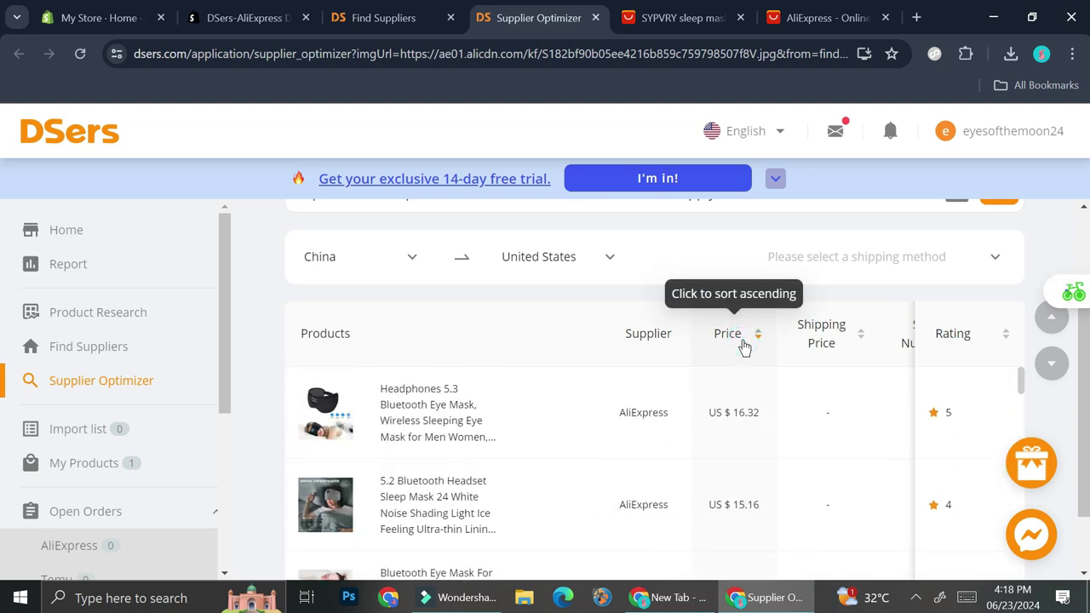
pyautogui.click(743, 344)
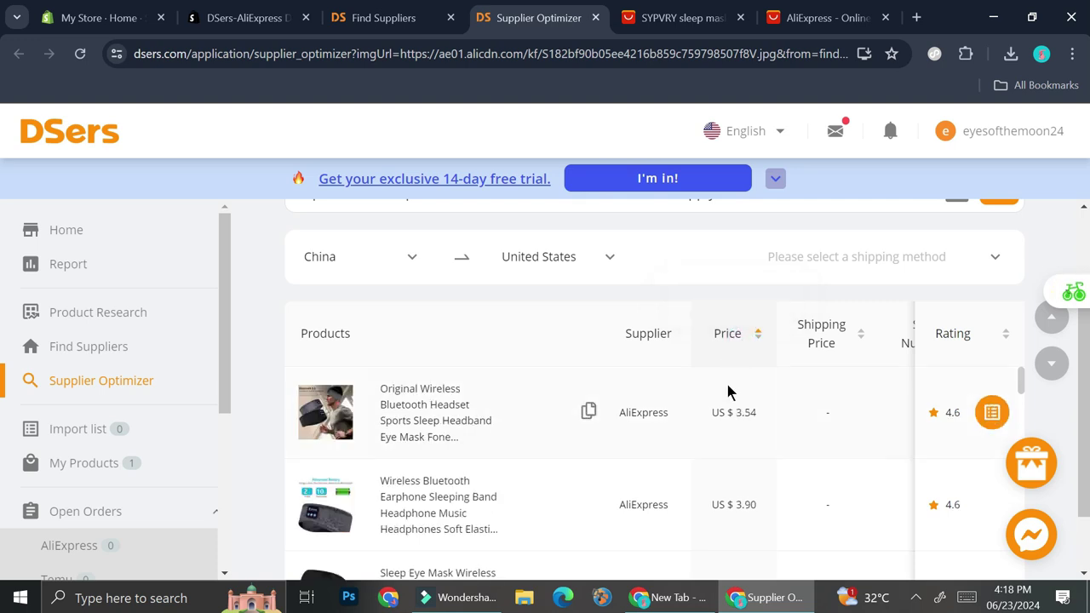
pyautogui.scroll(-3, 686, 460)
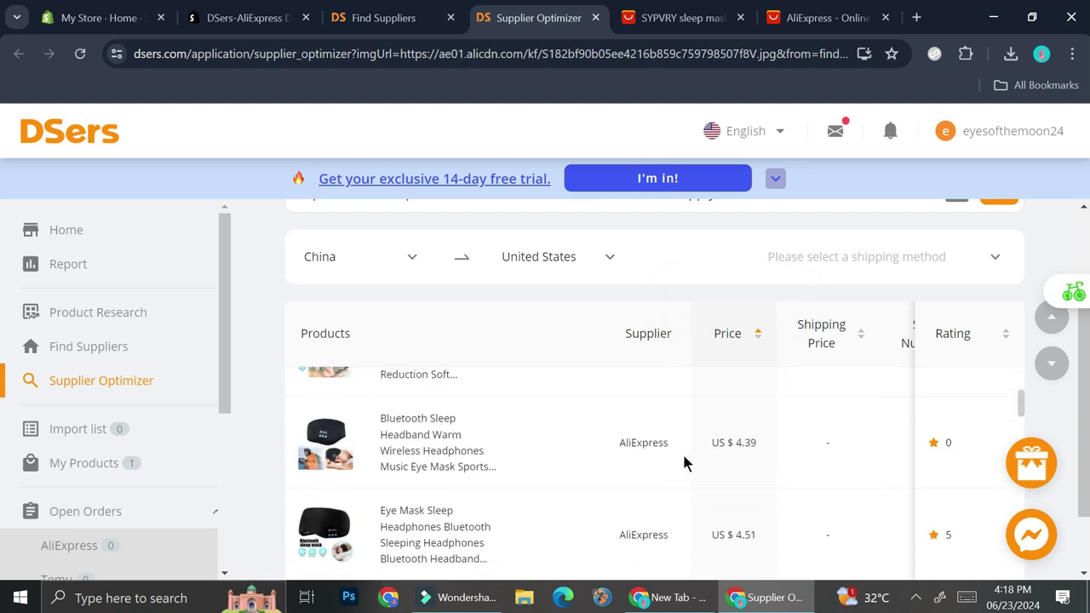
pyautogui.scroll(-3, 686, 460)
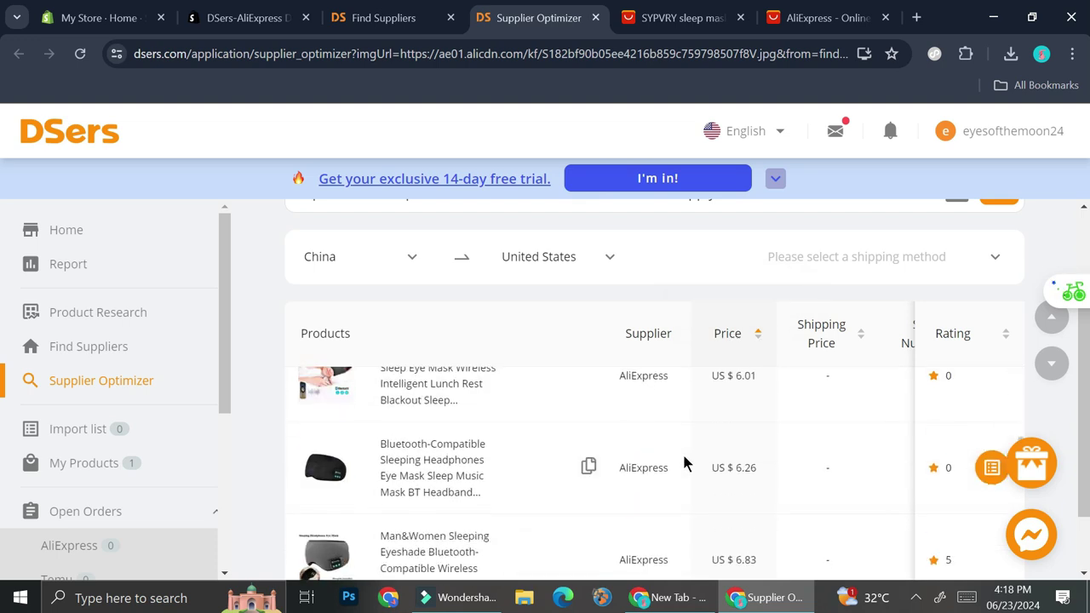
pyautogui.scroll(1, 686, 459)
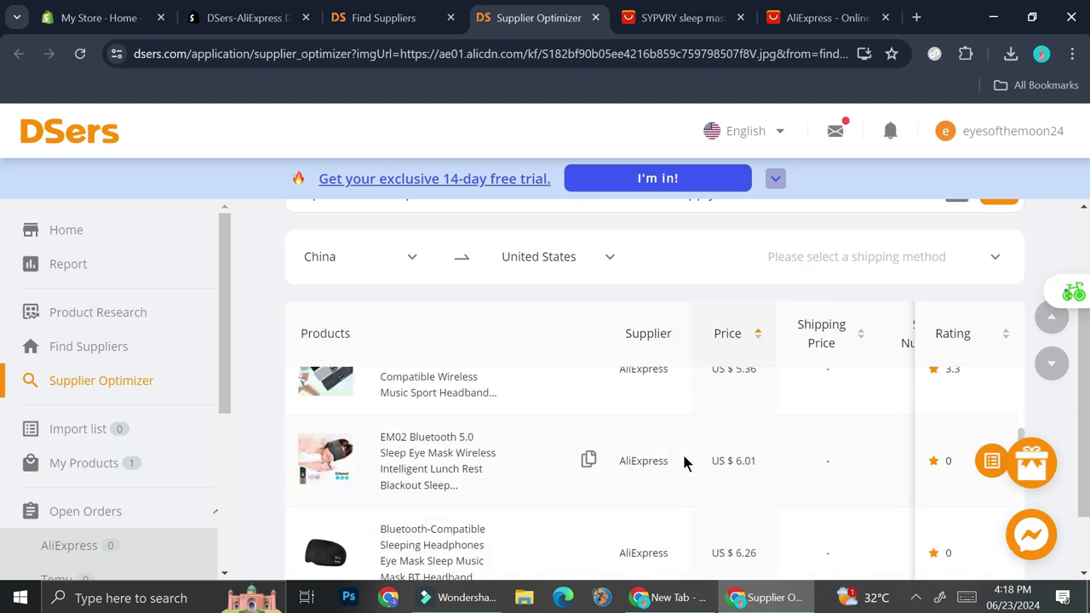
pyautogui.scroll(-5, 684, 460)
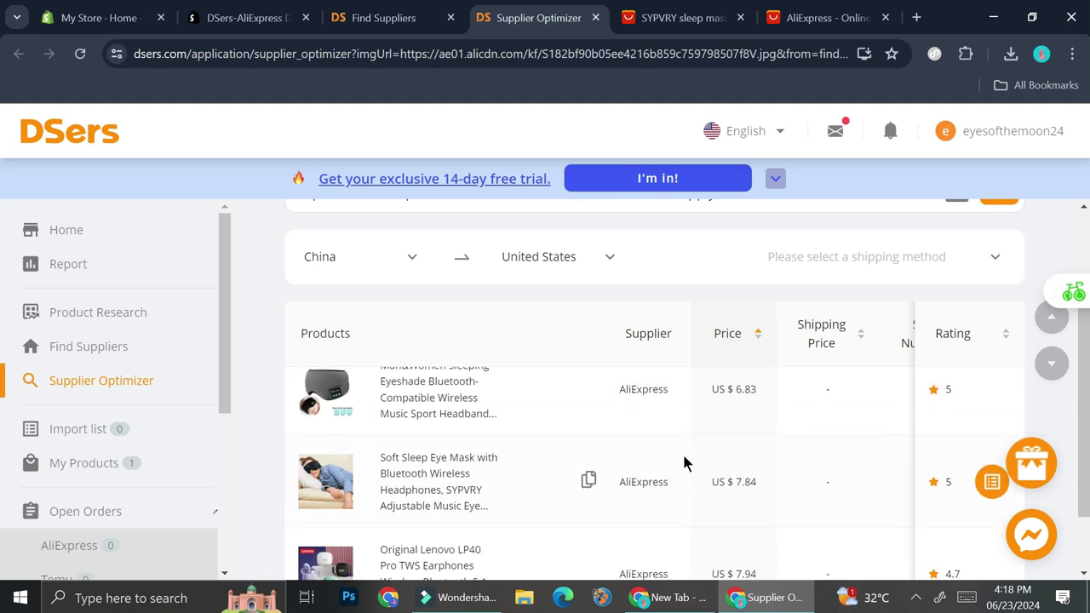
pyautogui.scroll(-3, 683, 461)
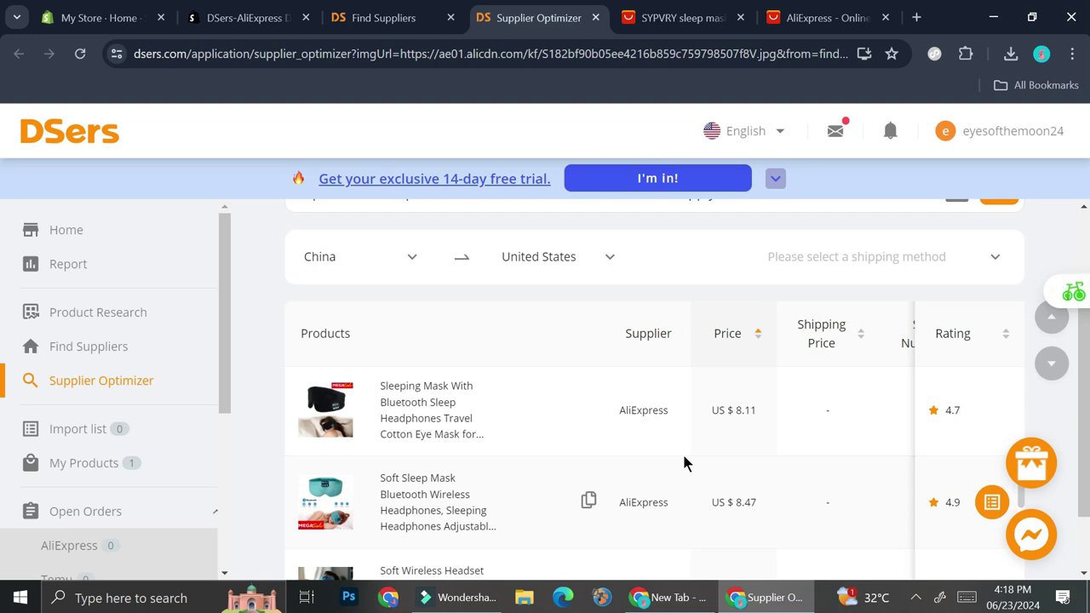
# Step: Check the sleeping mask's price in Find Suppliers, and compare its AliExpress listing with that of the Soft Sleep Mask
pyautogui.click(394, 17)
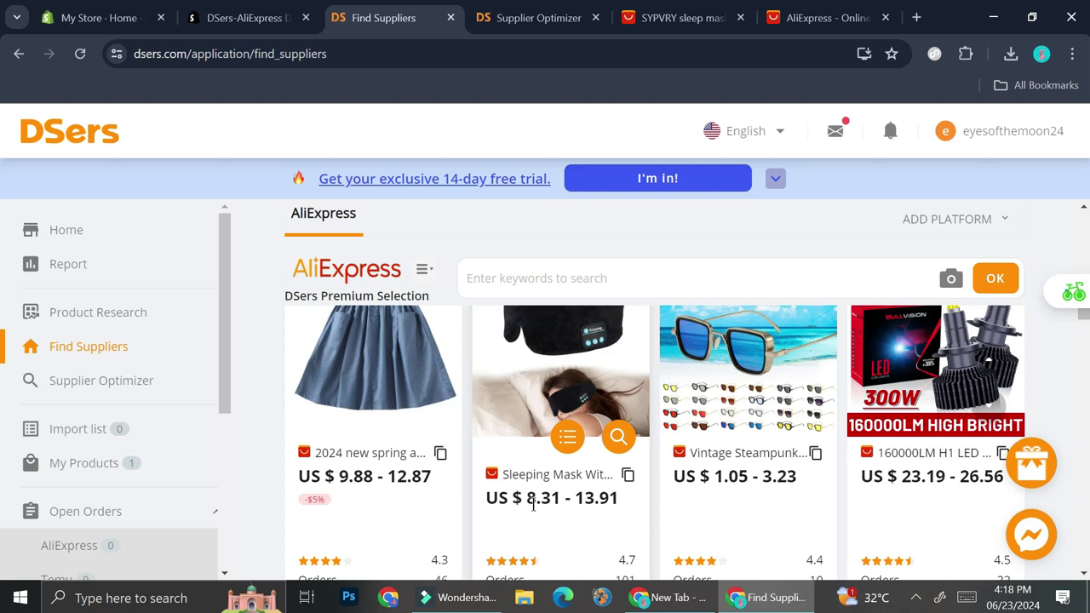
pyautogui.click(526, 9)
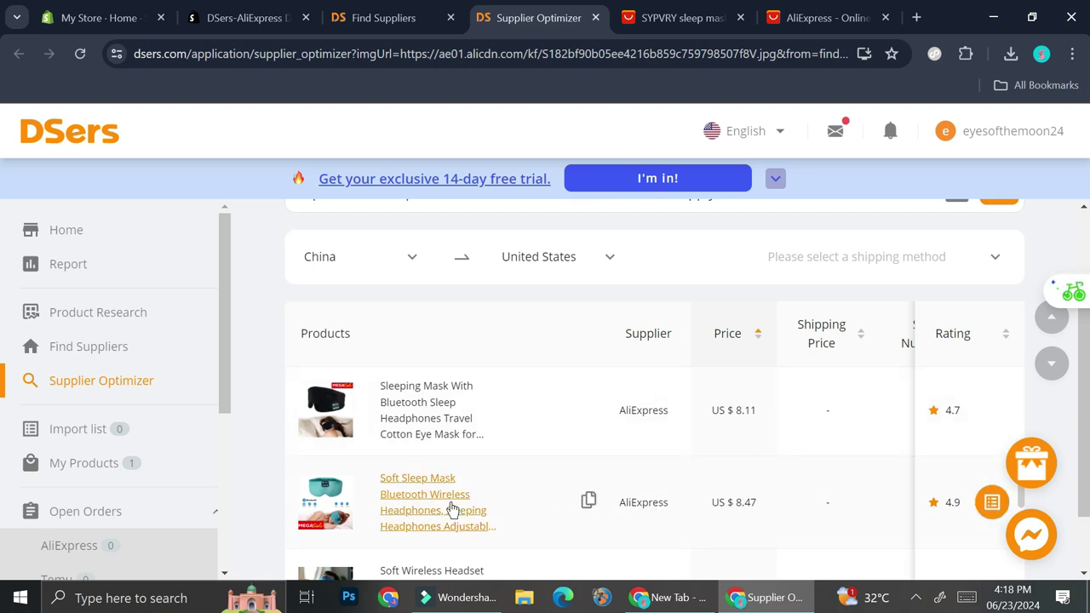
pyautogui.click(381, 509)
pyautogui.scroll(5, 610, 396)
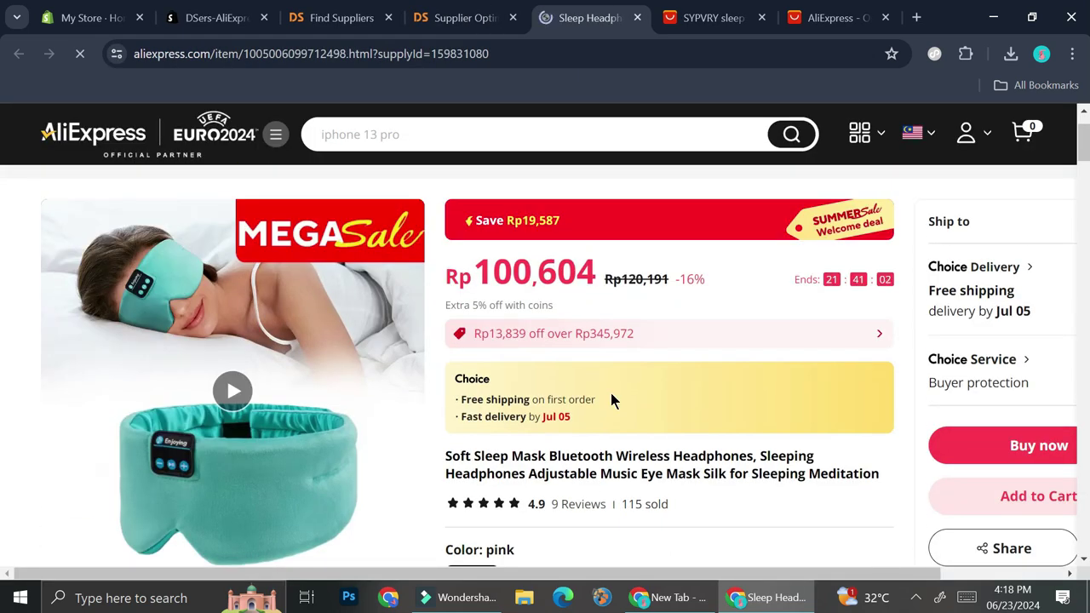
pyautogui.click(704, 10)
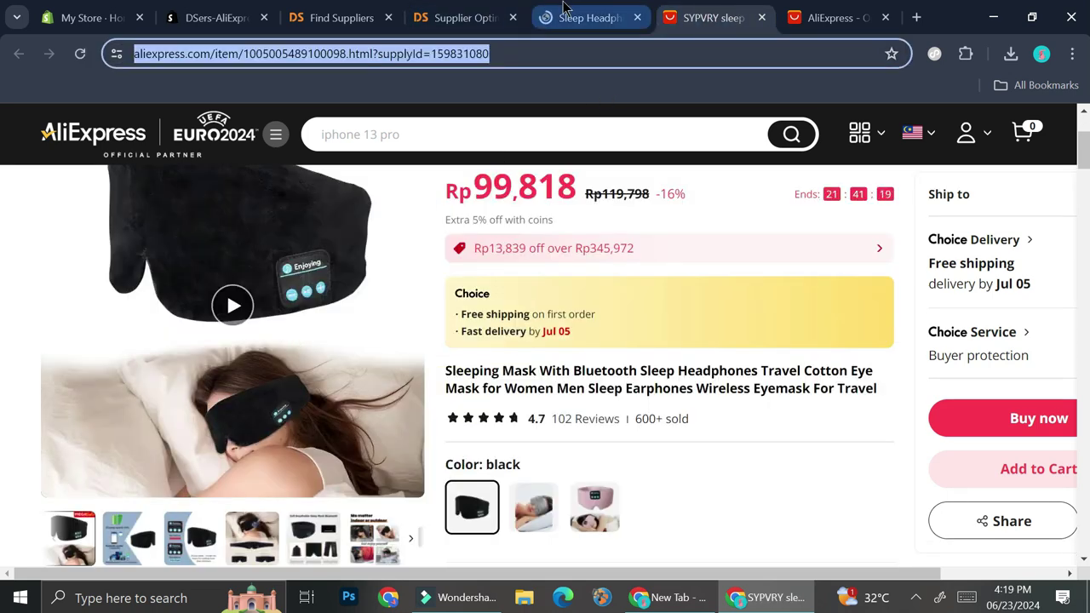
pyautogui.click(590, 17)
pyautogui.scroll(-1, 647, 476)
pyautogui.scroll(-3, 643, 460)
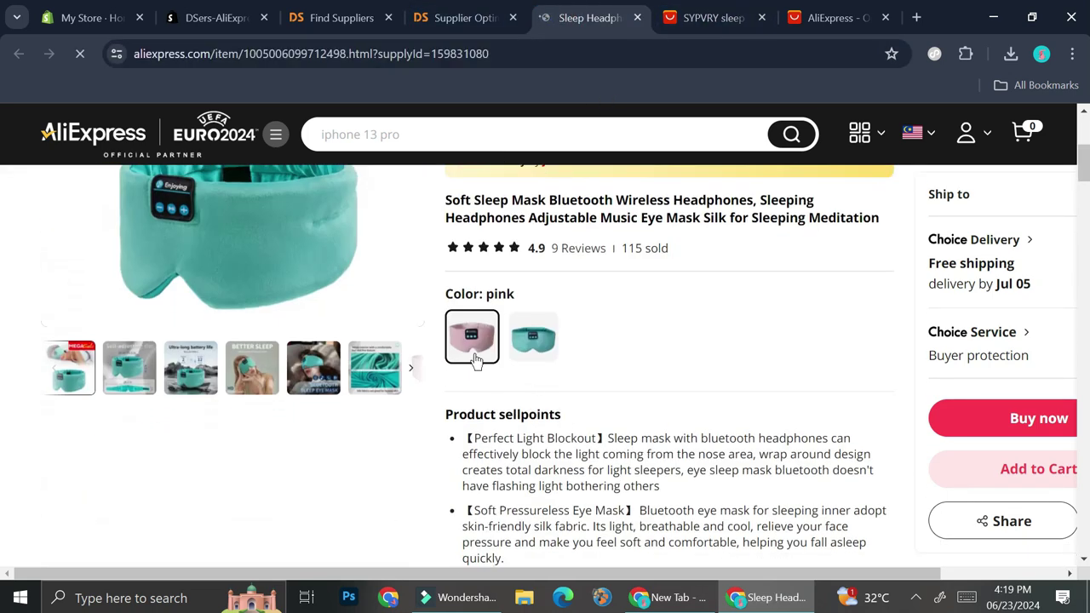
# Step: Add the Soft Sleep Mask from Supplier Optimizer to the import list with English as the only language, and go to the import list
pyautogui.click(482, 7)
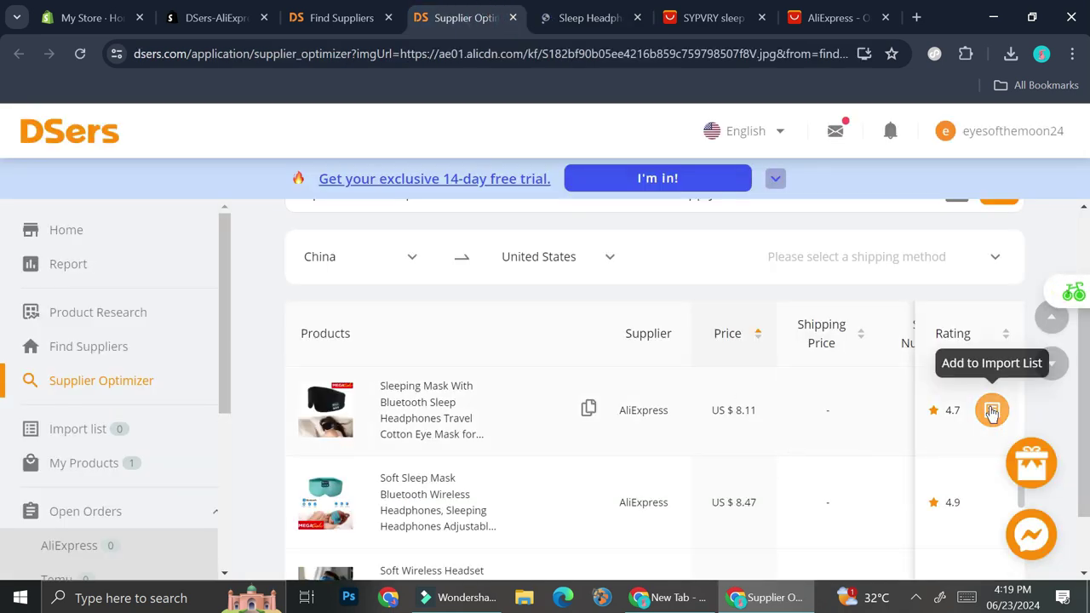
pyautogui.click(992, 507)
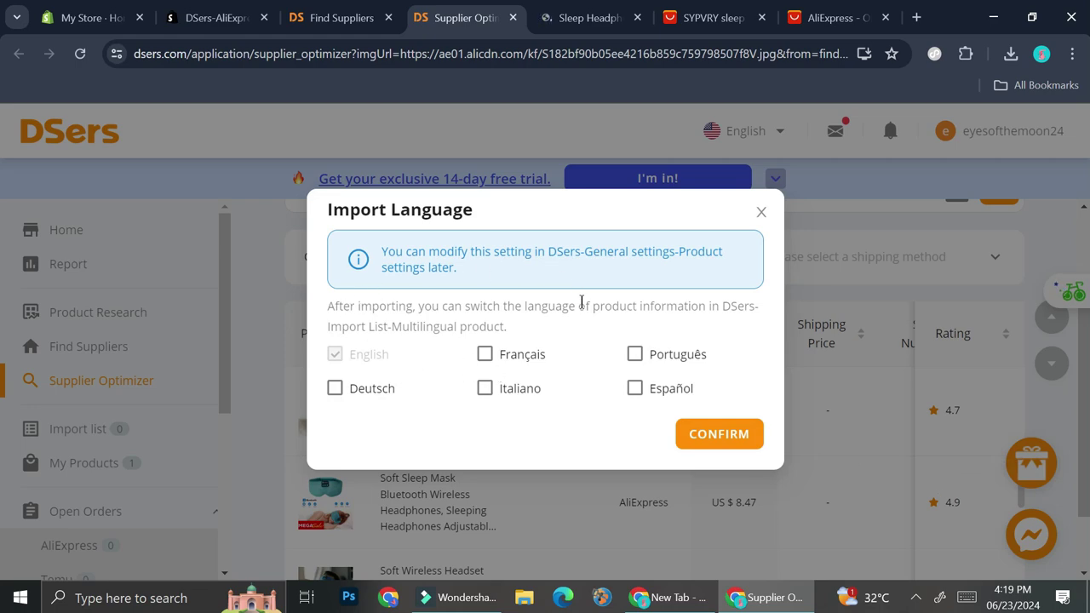
pyautogui.click(715, 436)
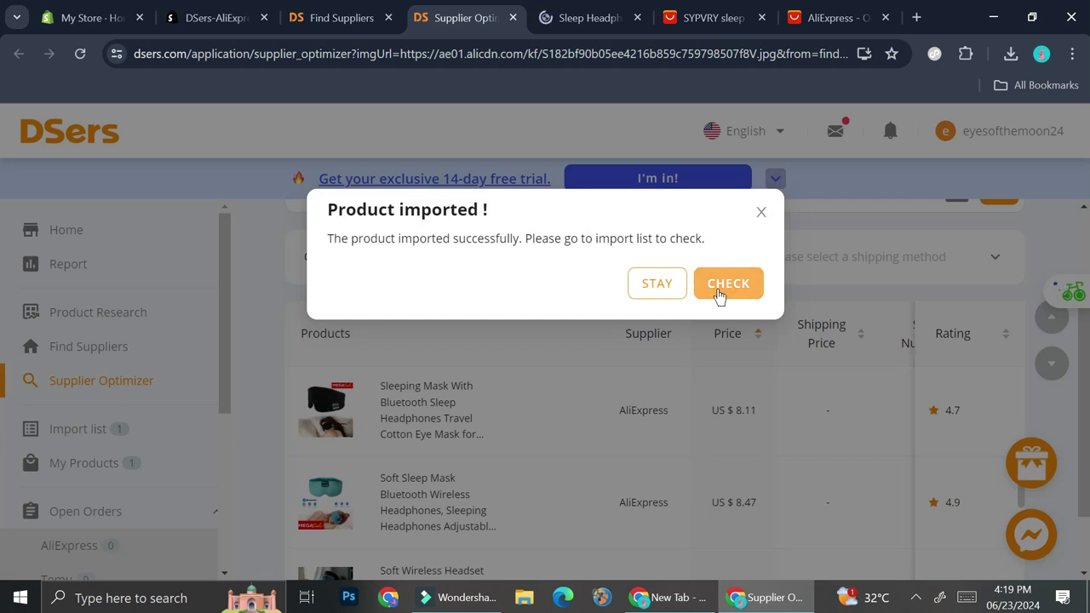
pyautogui.click(726, 284)
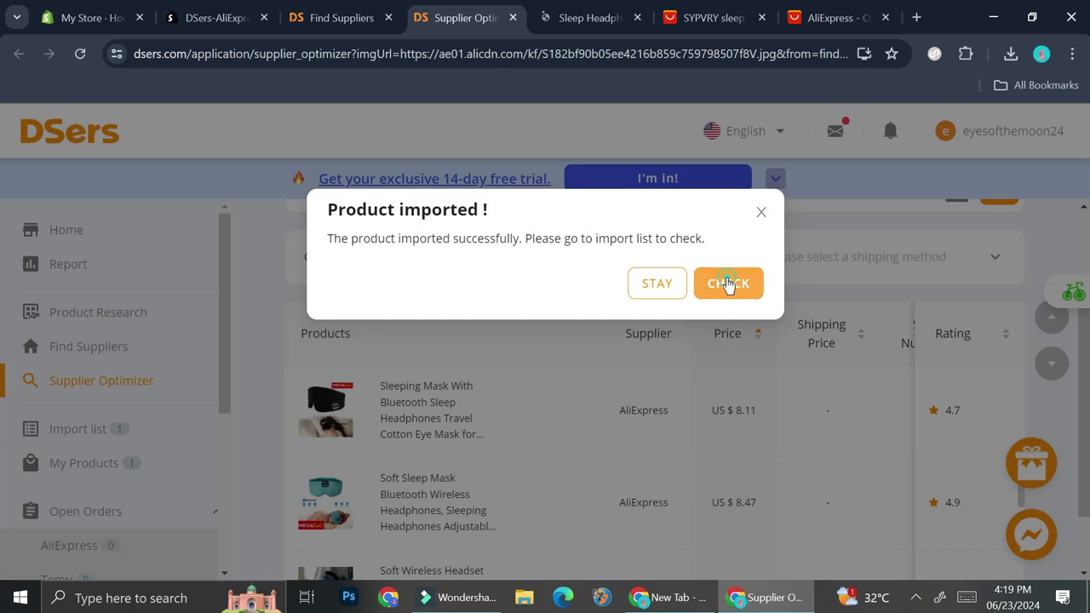
# Step: Review the imported Soft Sleep Mask, open its product details for editing and dismiss the AI image promotion
pyautogui.scroll(-4, 711, 291)
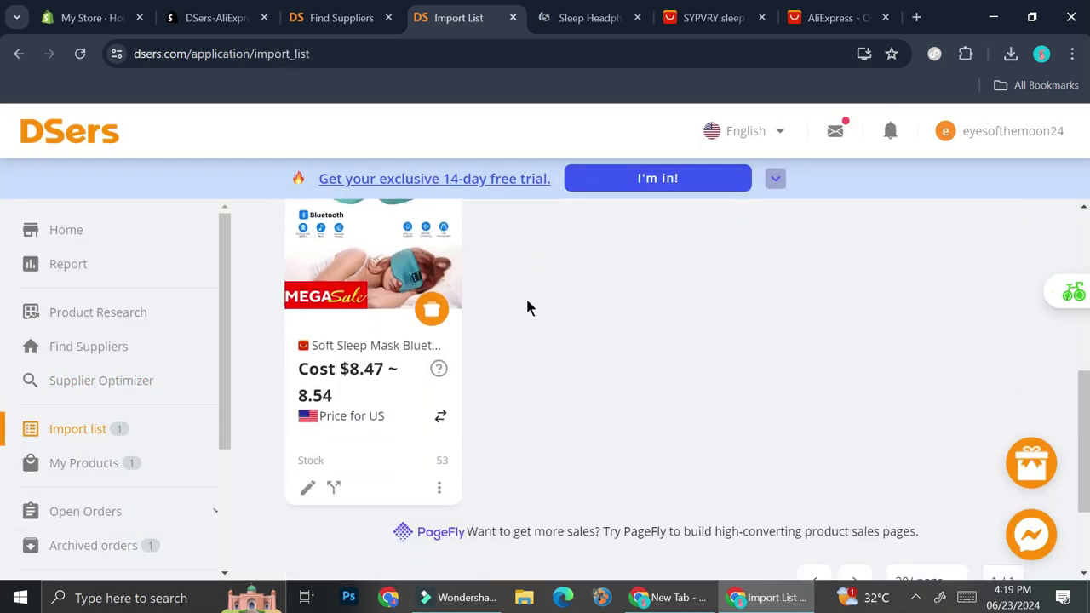
pyautogui.scroll(2, 515, 311)
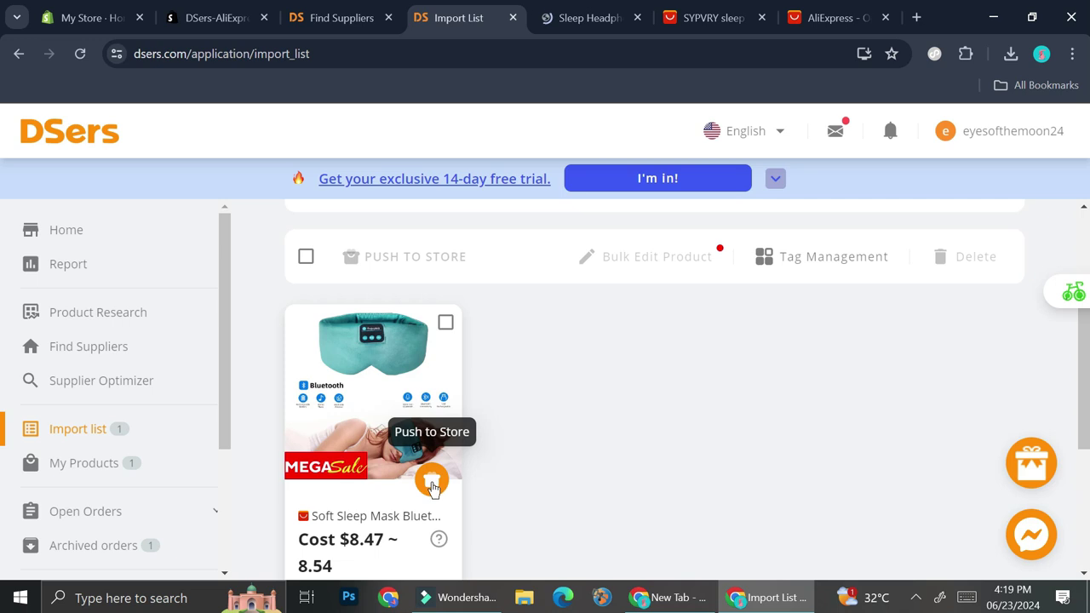
pyautogui.click(445, 321)
pyautogui.scroll(-2, 445, 339)
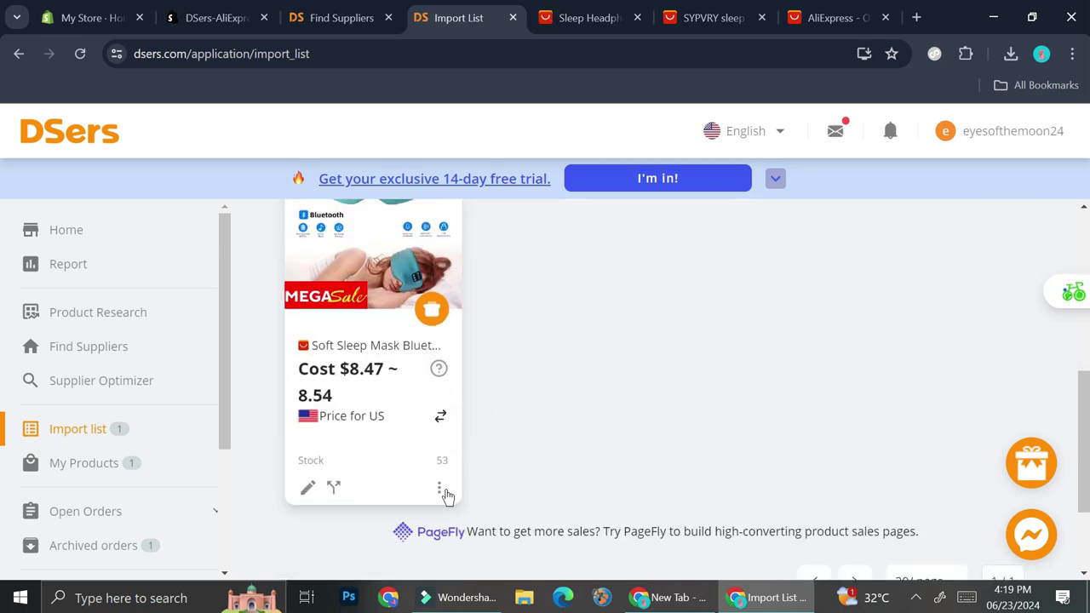
pyautogui.click(309, 490)
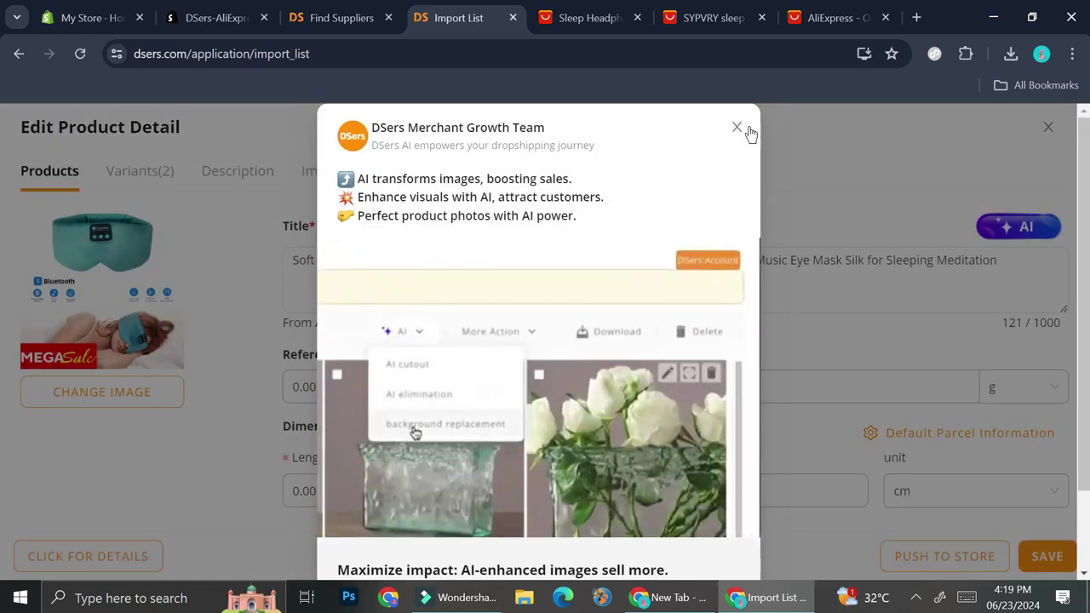
pyautogui.click(737, 129)
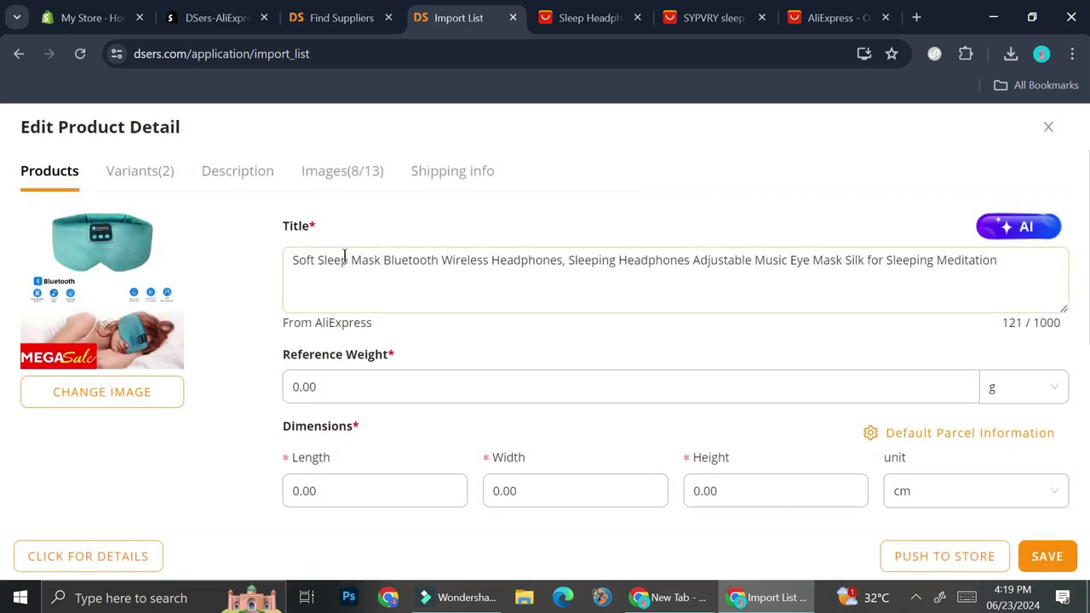
# Step: Review the Soft Sleep Mask's title, weight, dimensions and organization fields, and look through its variants and images
pyautogui.scroll(-1, 476, 272)
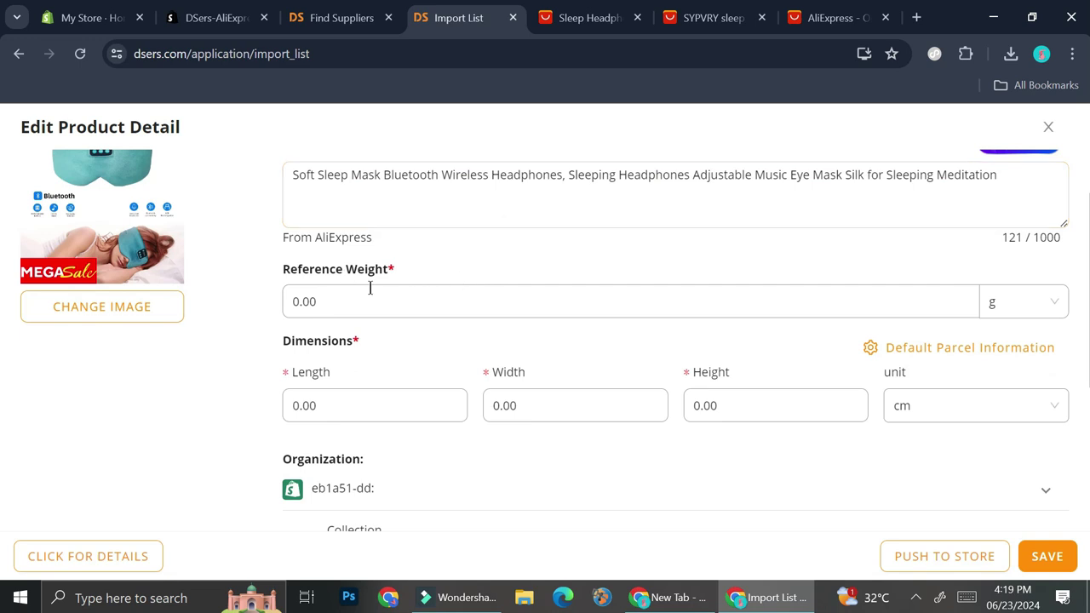
pyautogui.scroll(-2, 443, 315)
pyautogui.scroll(1, 378, 226)
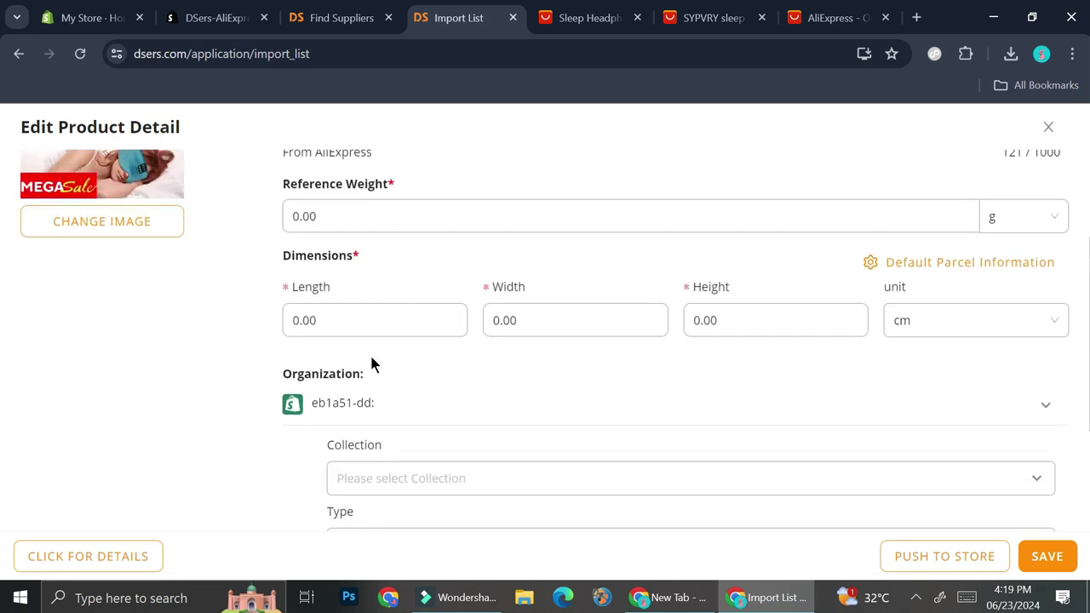
pyautogui.scroll(-2, 543, 391)
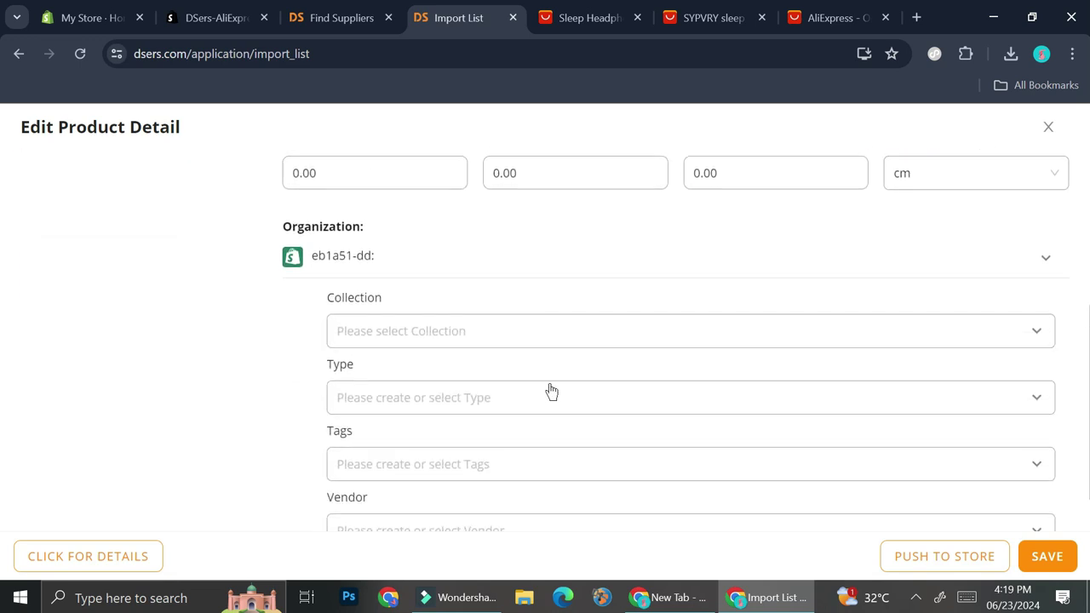
pyautogui.click(519, 280)
pyautogui.click(519, 279)
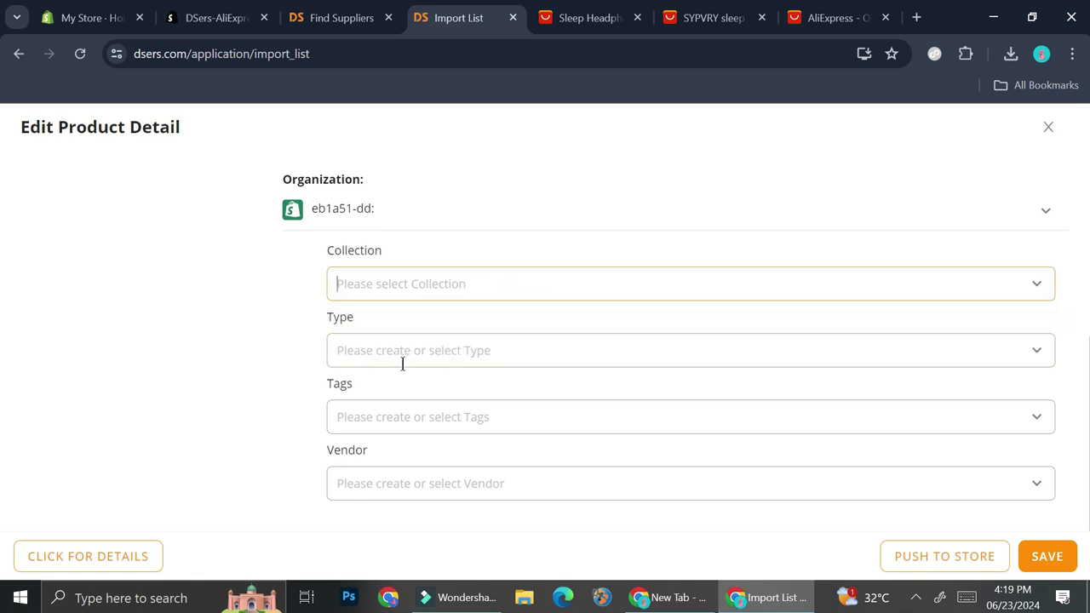
pyautogui.scroll(3, 433, 349)
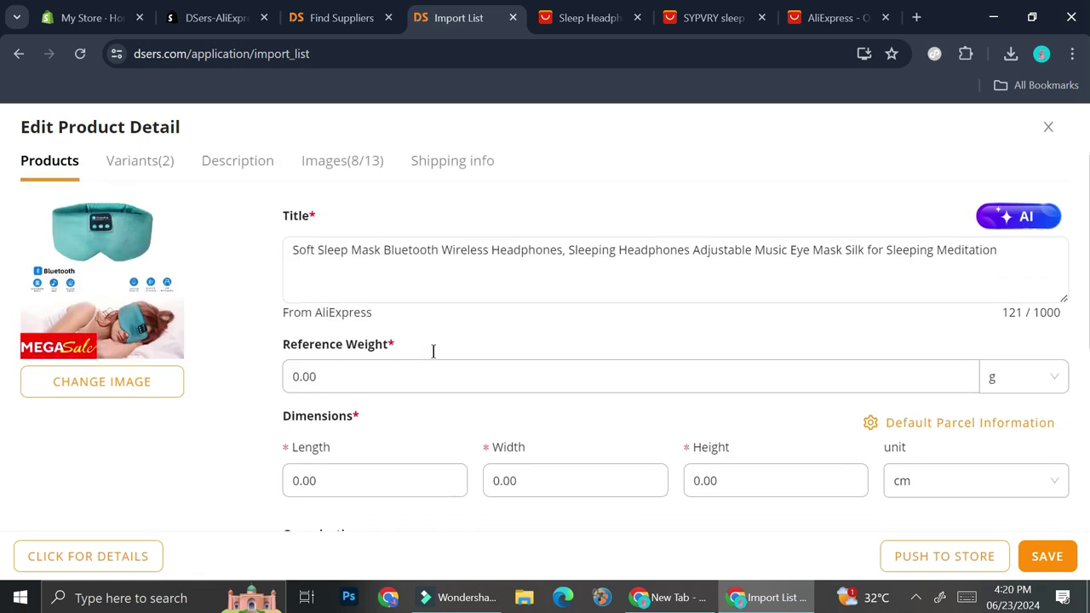
pyautogui.click(146, 173)
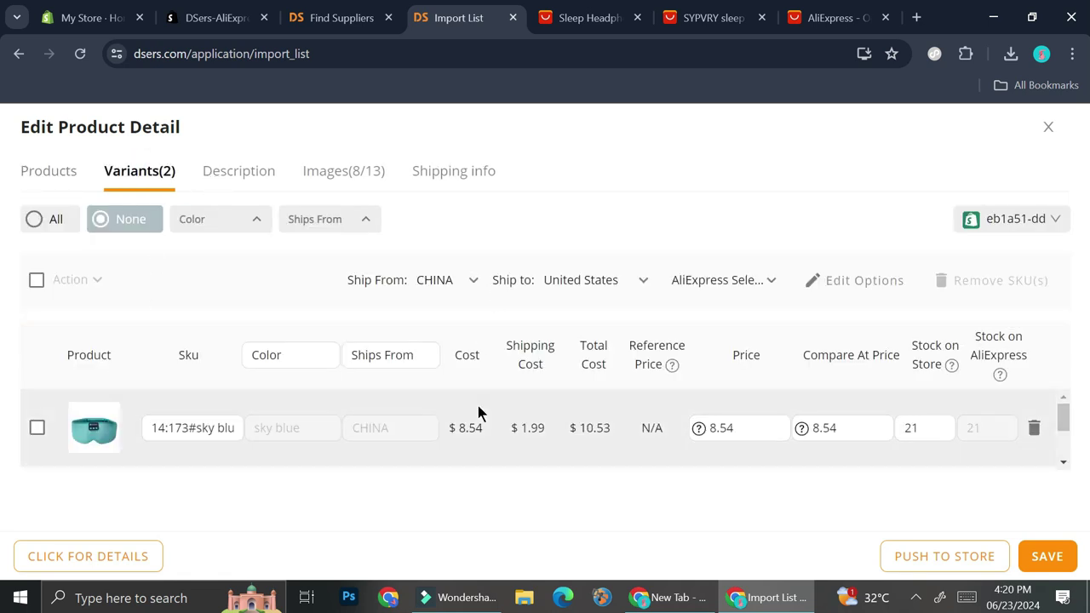
pyautogui.click(322, 172)
# Step: Check the shipping company, cost and estimated delivery time for shipping the mask from China to the Czech Republic
pyautogui.click(433, 181)
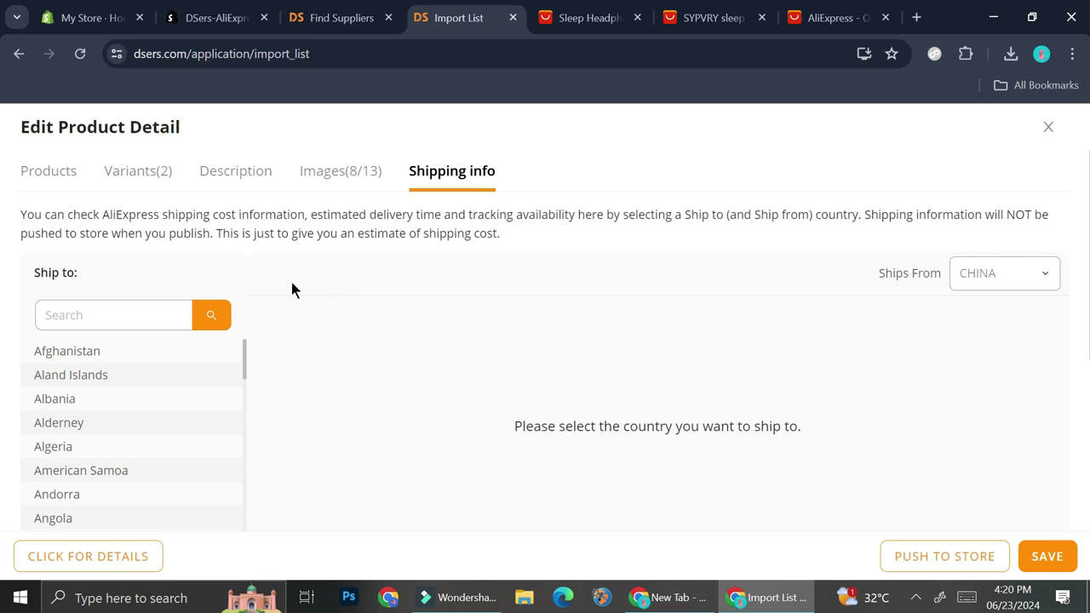
pyautogui.scroll(-3, 192, 335)
pyautogui.scroll(3, 175, 338)
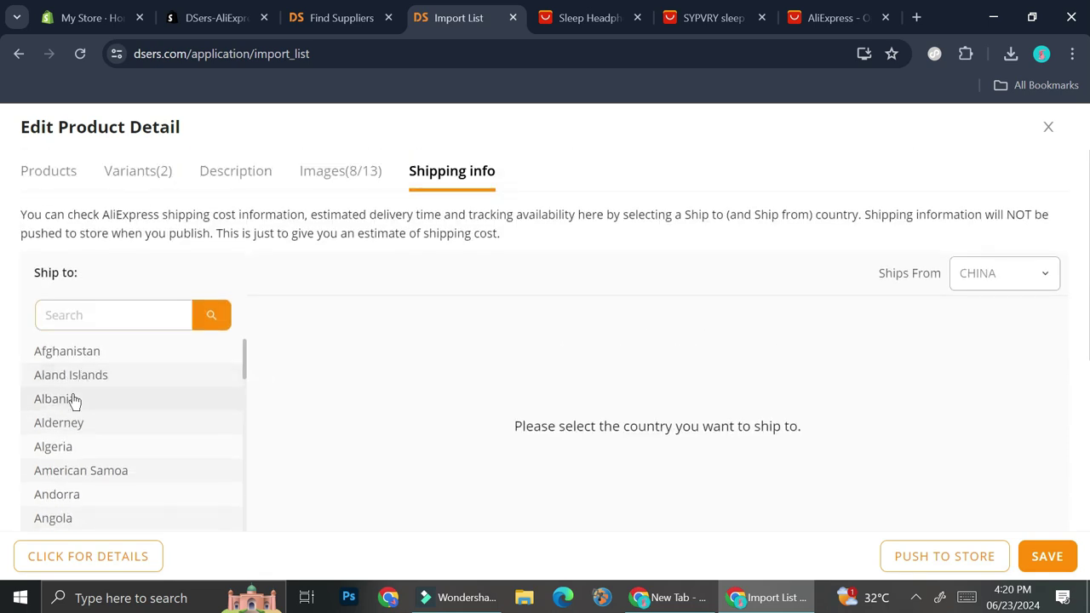
pyautogui.scroll(-2, 70, 441)
pyautogui.scroll(-6, 75, 476)
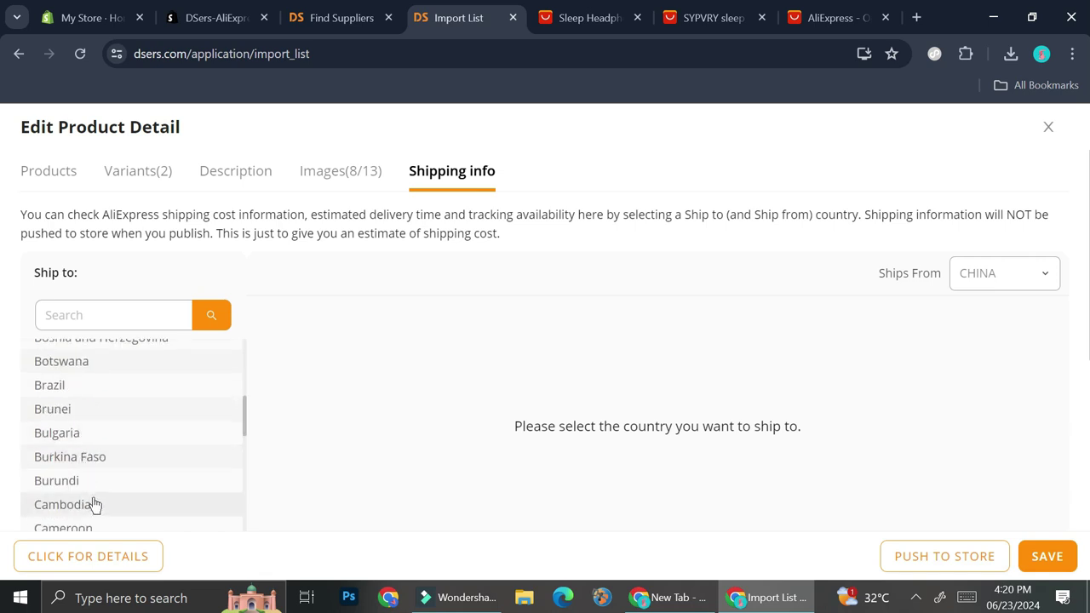
pyautogui.scroll(-3, 92, 503)
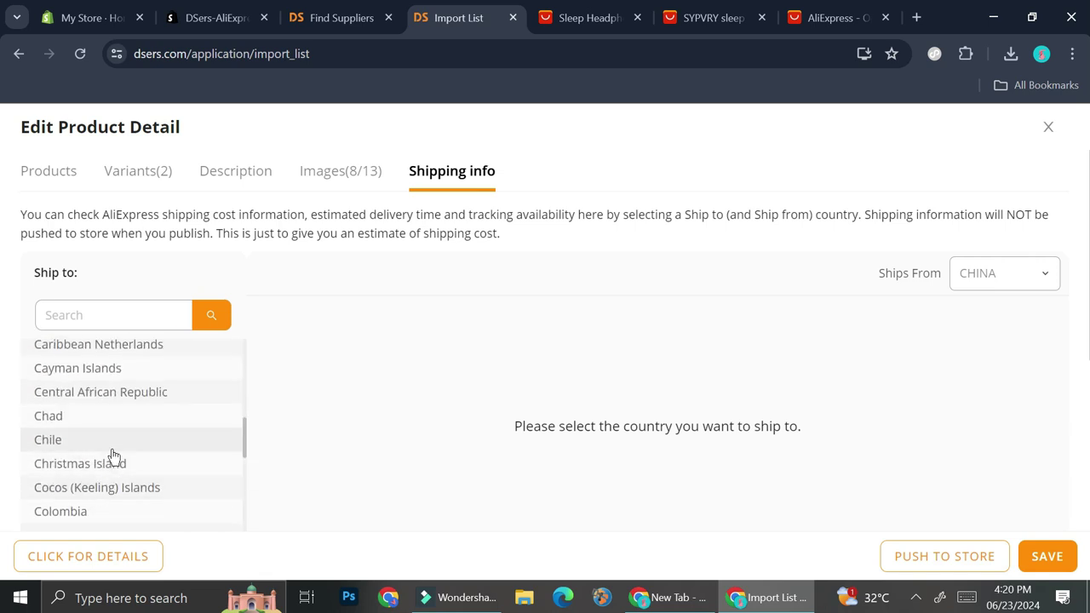
pyautogui.scroll(-2, 111, 456)
pyautogui.scroll(-2, 113, 458)
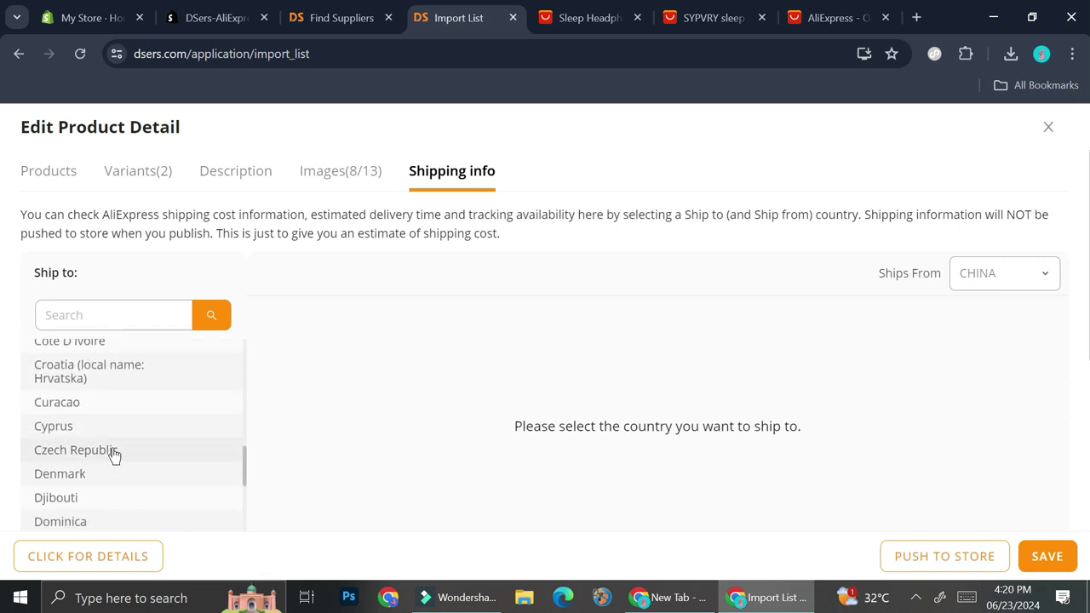
pyautogui.click(121, 452)
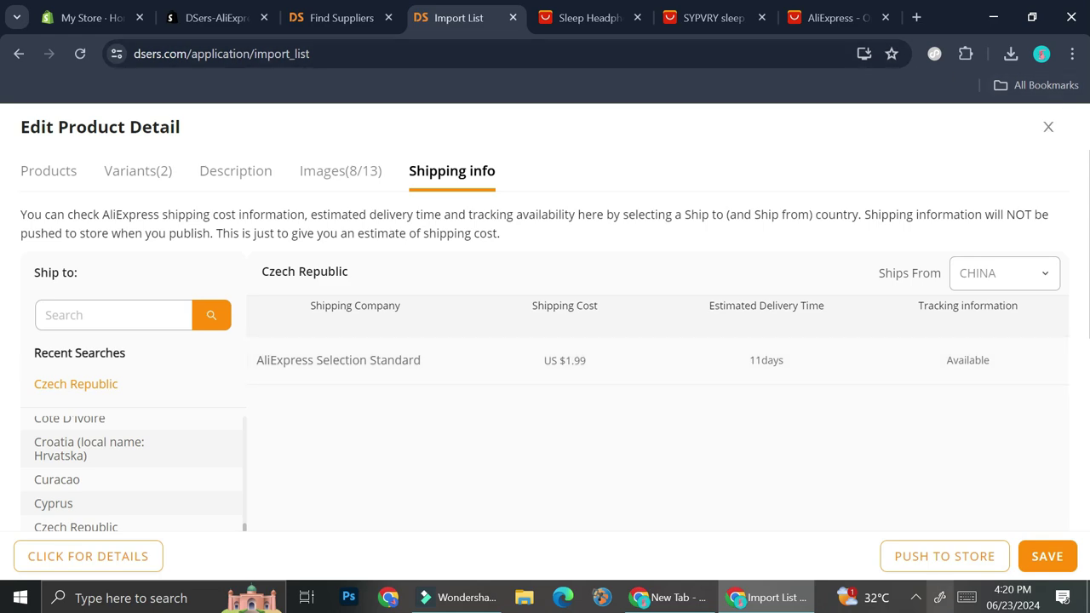
# Step: Push the Soft Sleep Mask to the Shopify store with the option to also publish to Online Store enabled
pyautogui.click(948, 562)
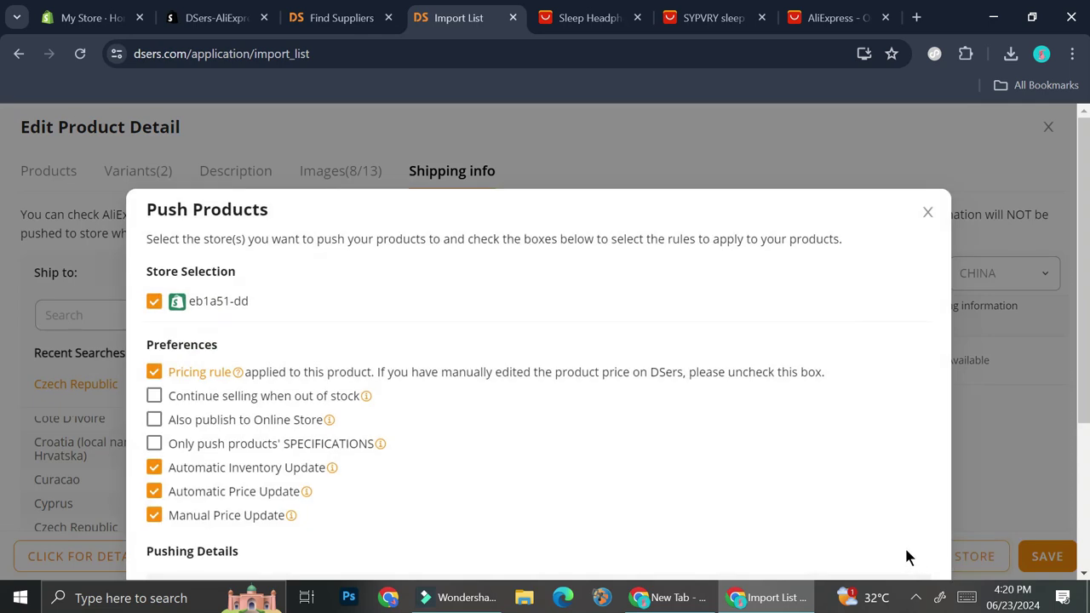
pyautogui.scroll(-1, 482, 419)
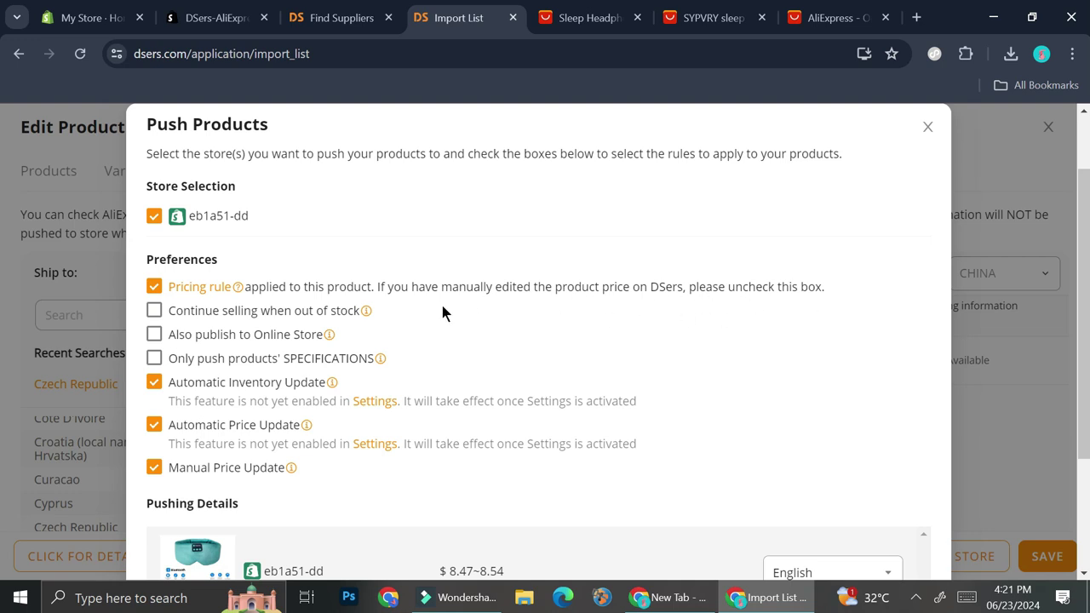
pyautogui.scroll(-2, 485, 328)
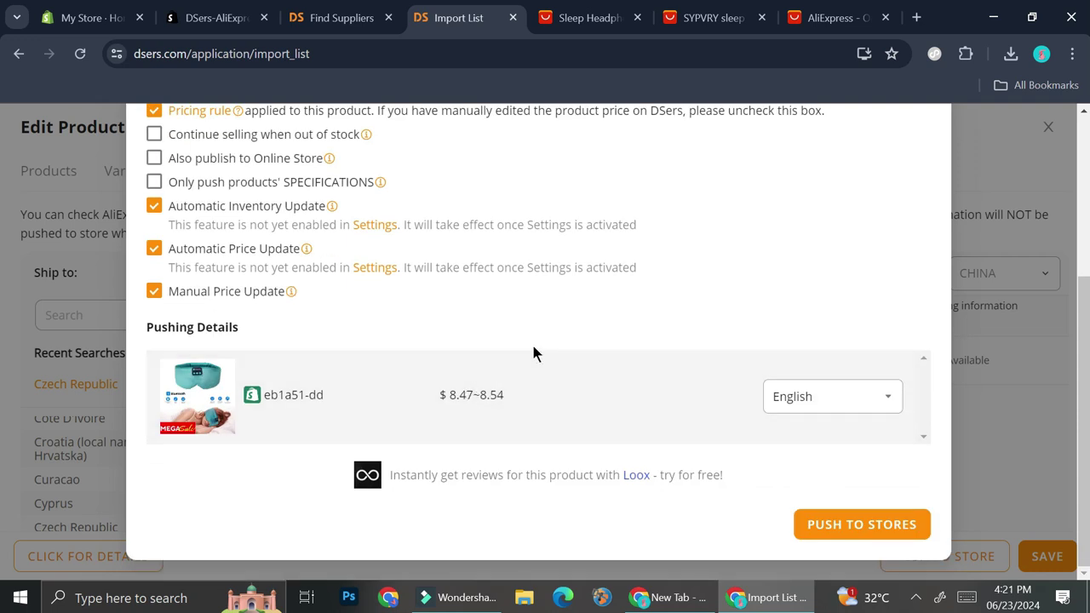
pyautogui.scroll(1, 532, 343)
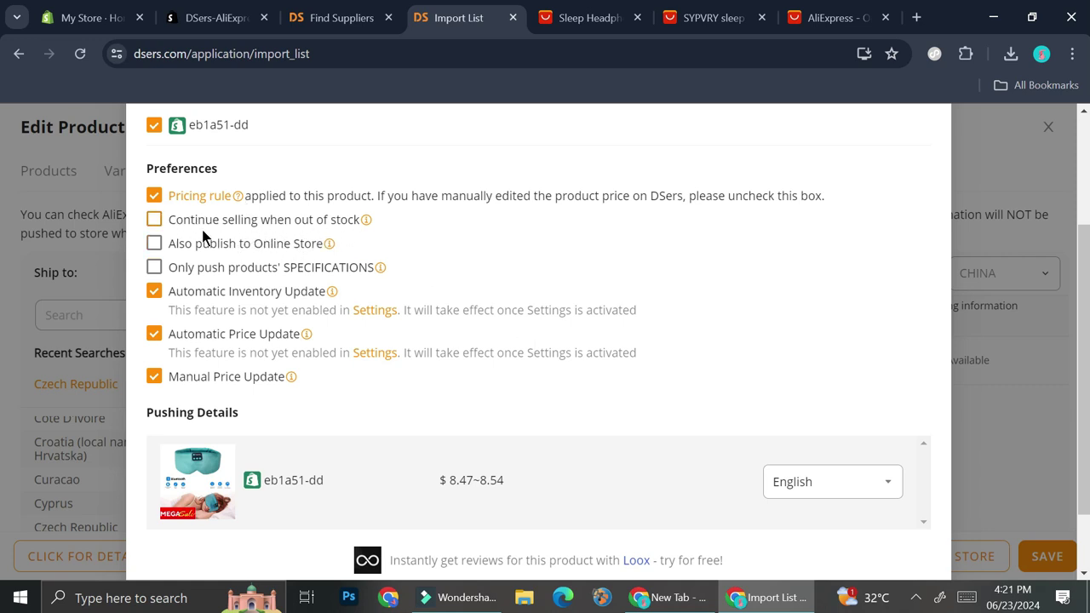
pyautogui.click(155, 243)
pyautogui.scroll(-1, 460, 394)
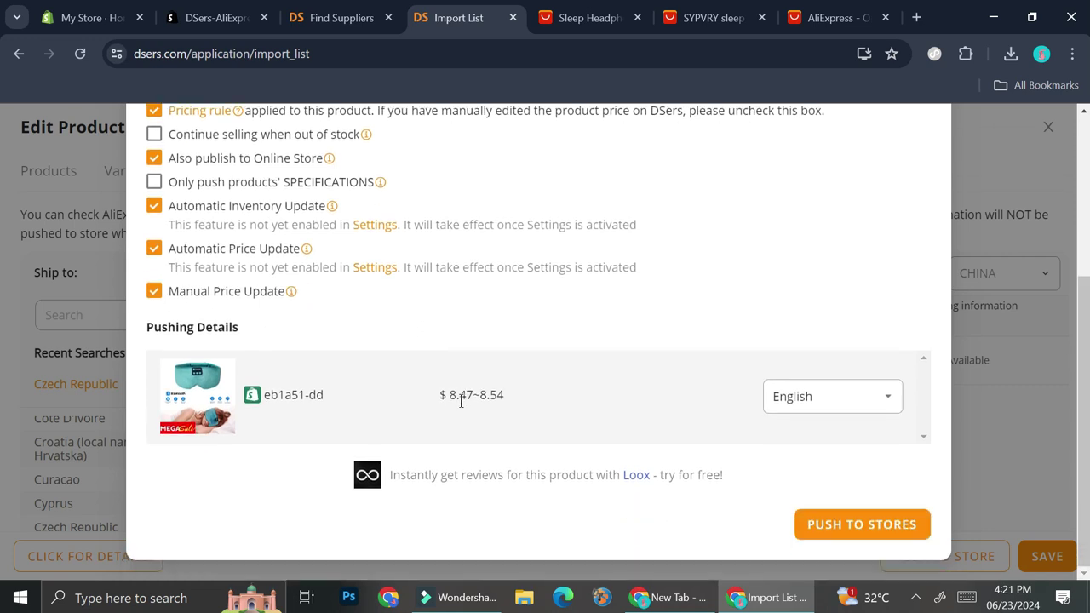
pyautogui.click(836, 523)
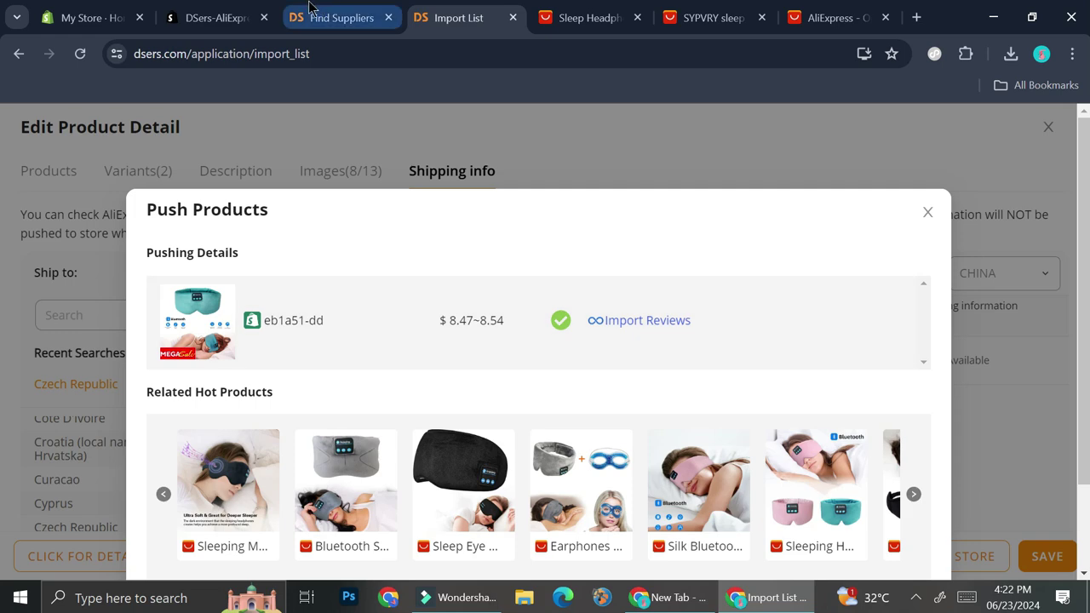
# Step: Switch to the Shopify admin, dismiss the app suggestions and open the Soft Sleep Mask from the product list
pyautogui.click(102, 7)
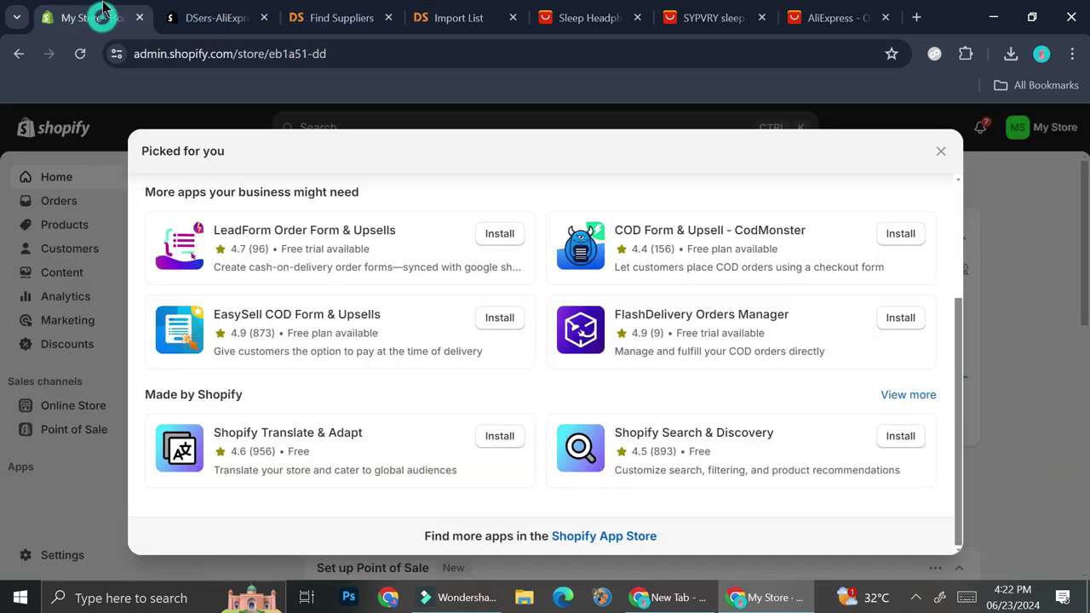
pyautogui.click(942, 150)
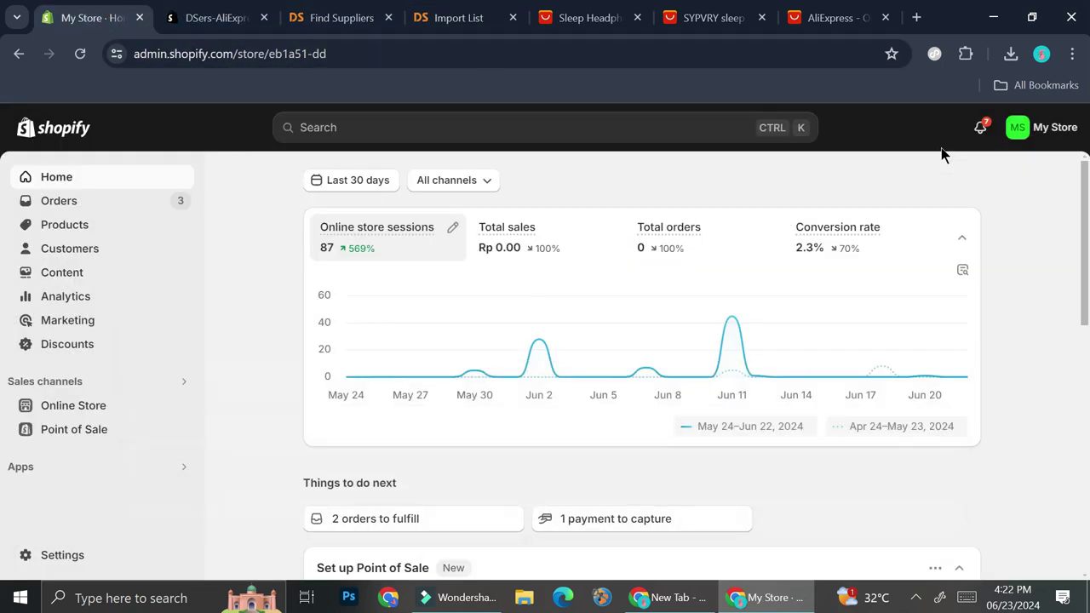
pyautogui.click(91, 230)
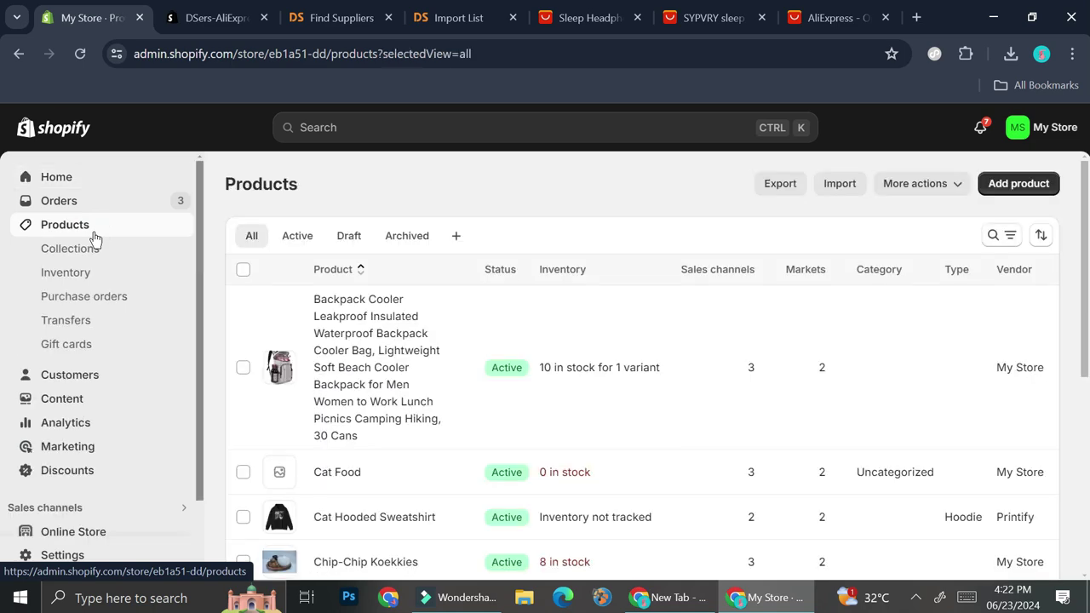
pyautogui.scroll(-5, 375, 304)
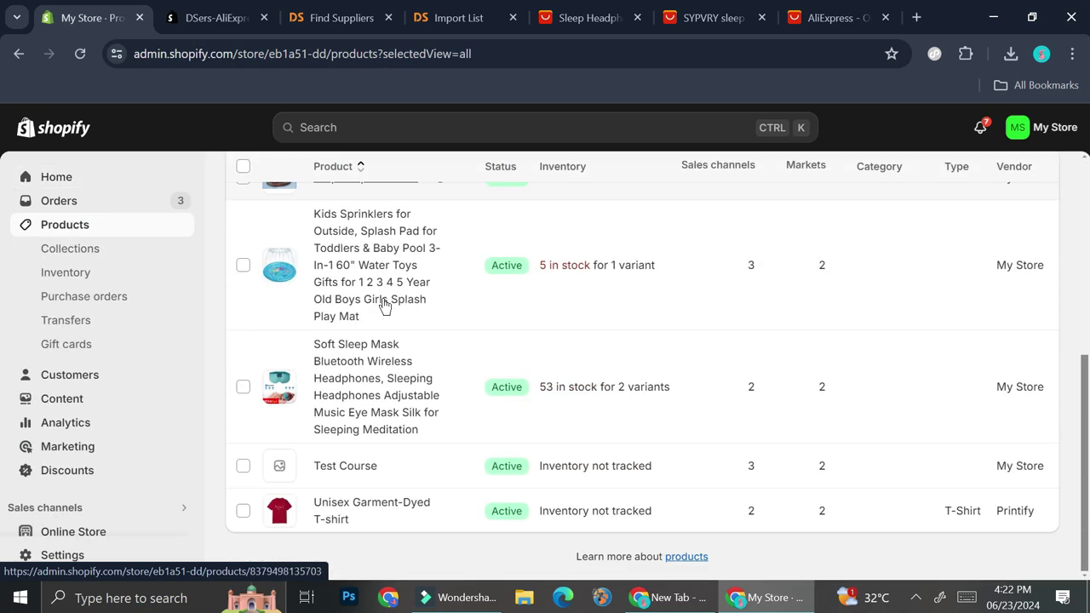
pyautogui.click(406, 408)
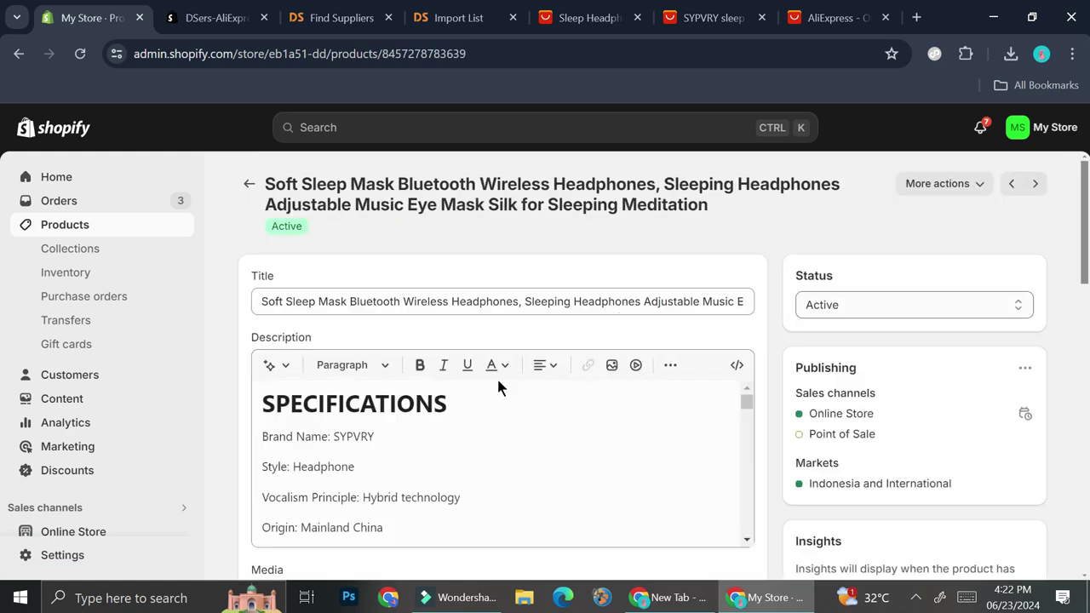
# Step: Examine the Soft Sleep Mask's description, media, variants, prices and search engine listing on its Shopify product page
pyautogui.scroll(-4, 476, 374)
pyautogui.scroll(3, 516, 338)
pyautogui.scroll(-3, 432, 431)
pyautogui.scroll(-3, 431, 431)
pyautogui.scroll(-7, 397, 474)
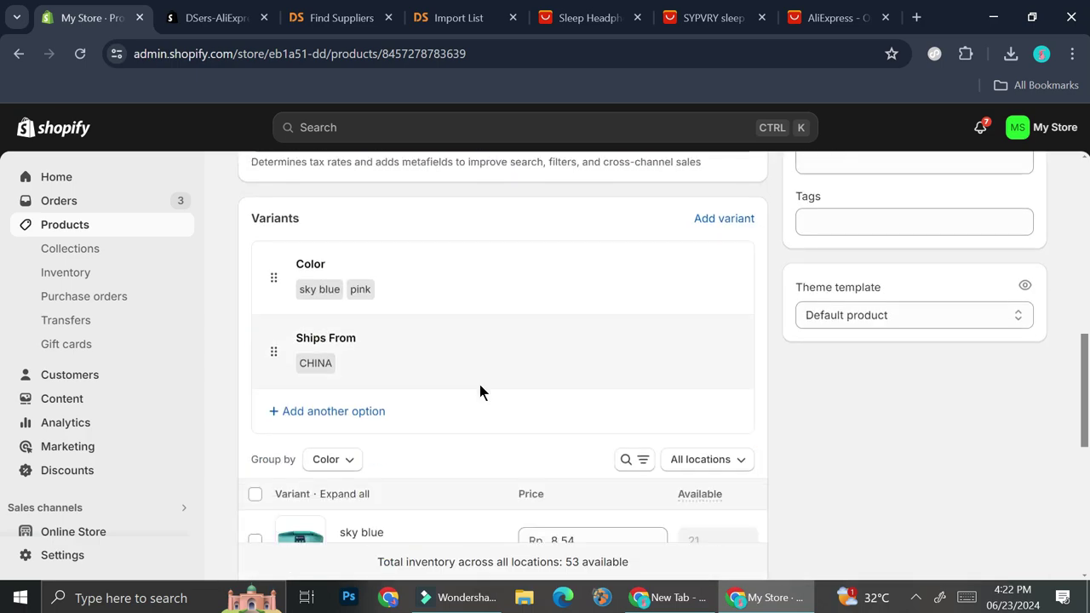
pyautogui.scroll(-5, 479, 387)
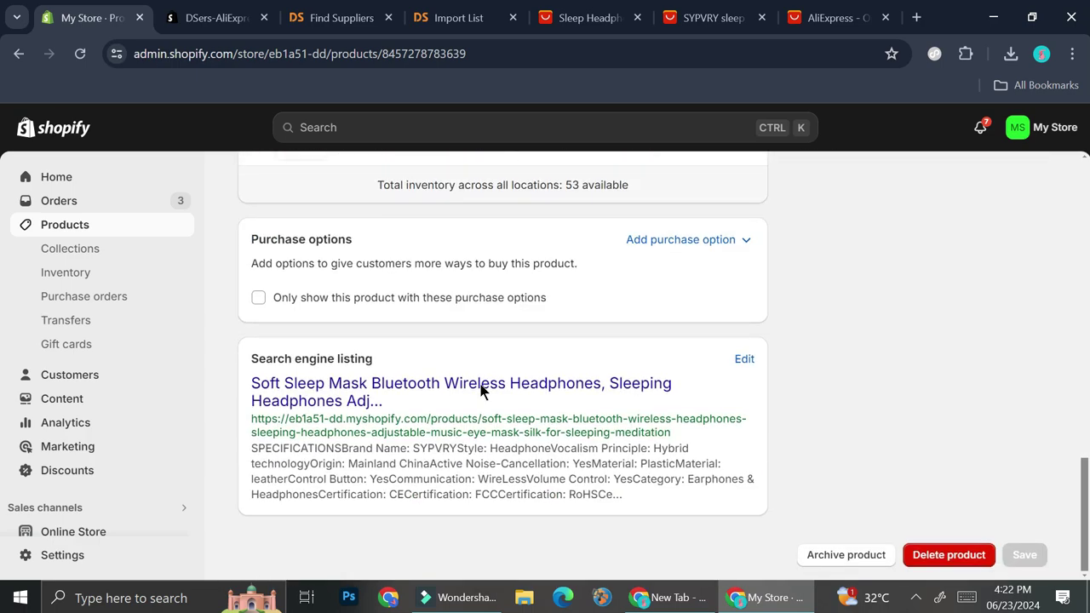
pyautogui.scroll(10, 479, 387)
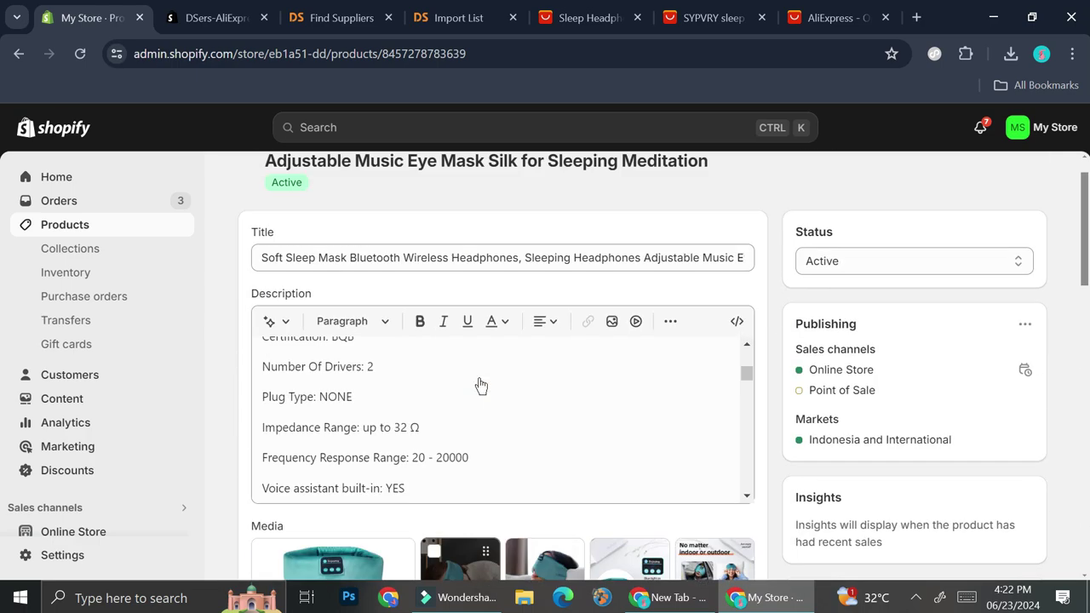
pyautogui.scroll(1, 480, 384)
pyautogui.scroll(3, 481, 369)
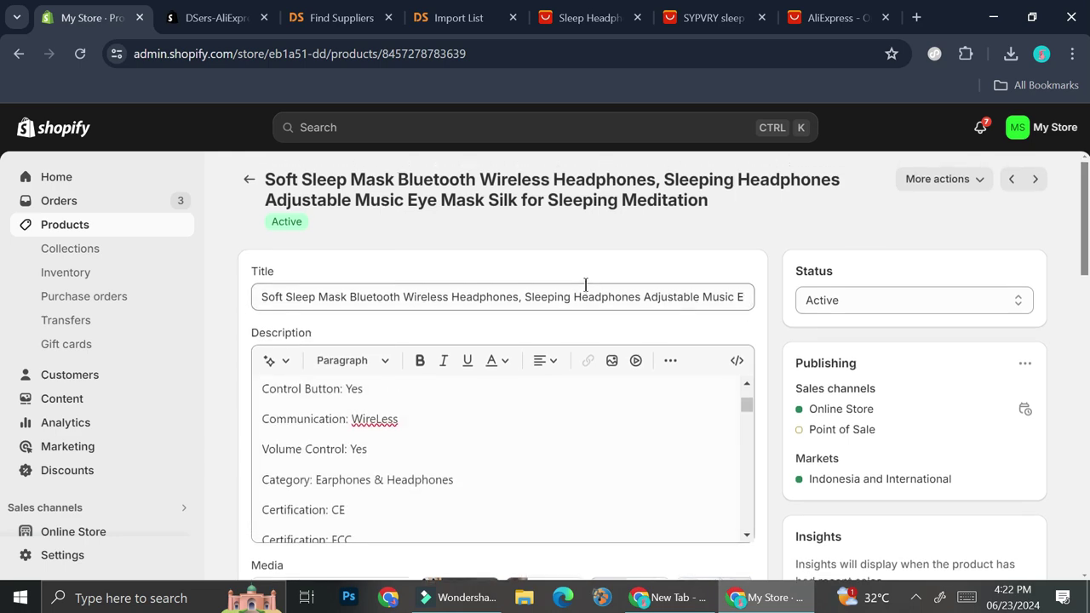
pyautogui.scroll(-6, 753, 332)
pyautogui.scroll(-2, 752, 334)
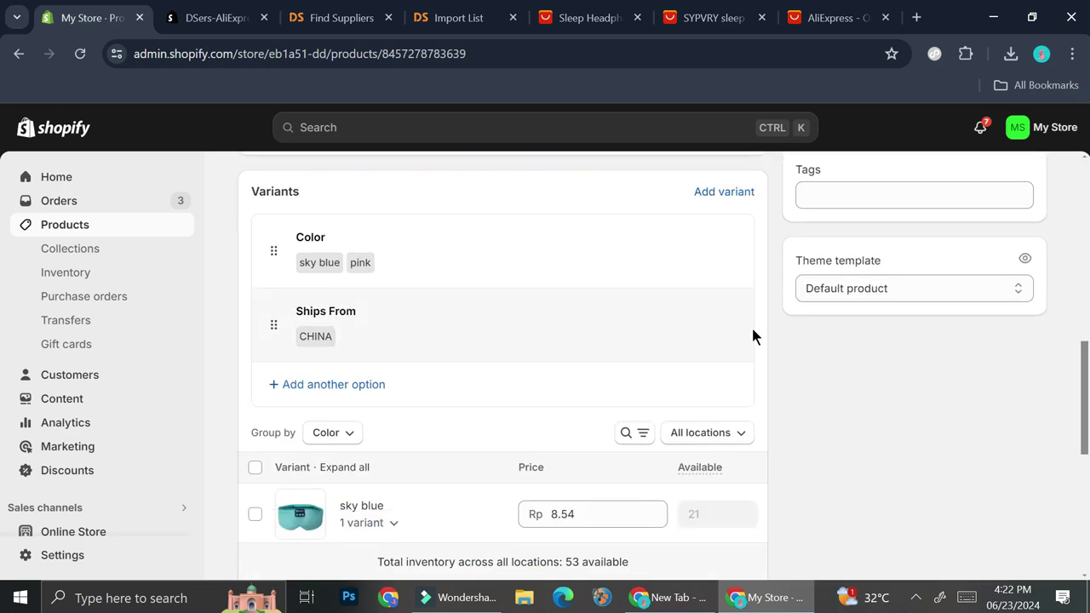
pyautogui.scroll(-1, 751, 335)
pyautogui.scroll(-2, 643, 377)
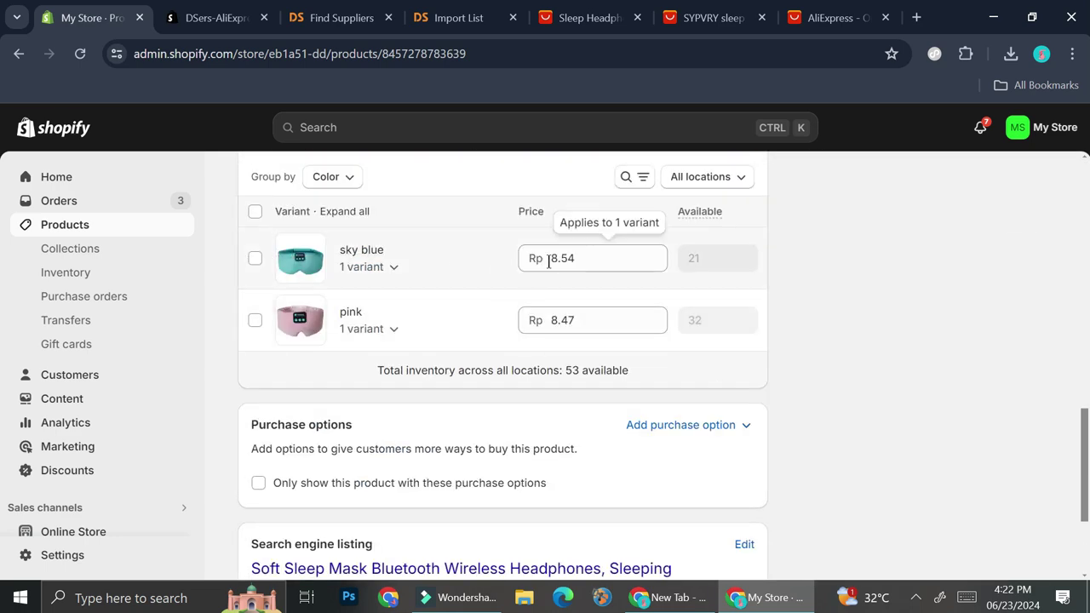
pyautogui.scroll(4, 718, 323)
pyautogui.scroll(2, 720, 327)
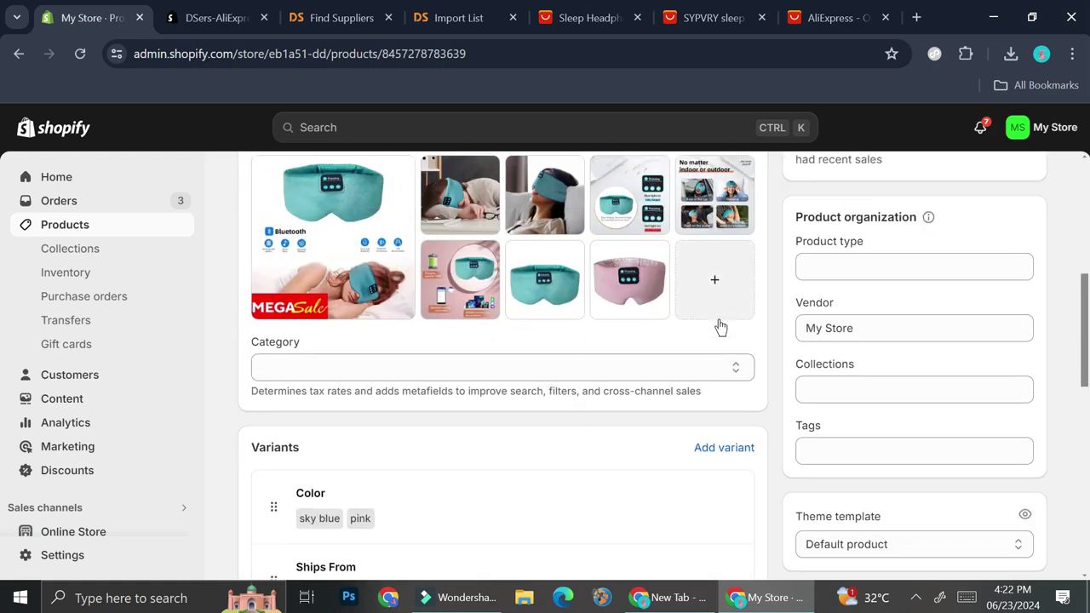
pyautogui.scroll(3, 721, 326)
pyautogui.scroll(3, 718, 319)
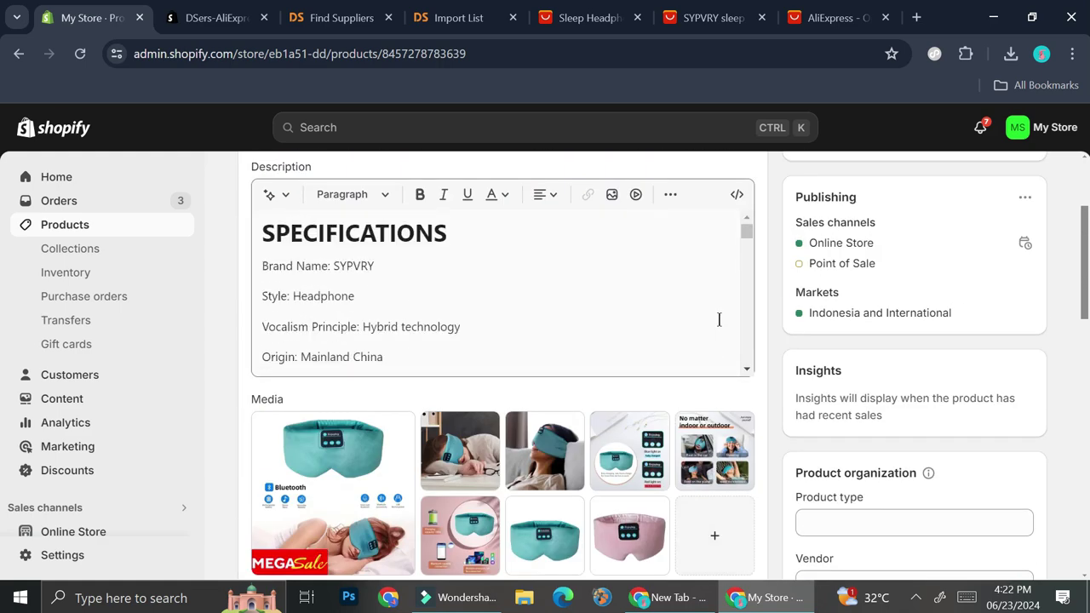
pyautogui.scroll(2, 724, 204)
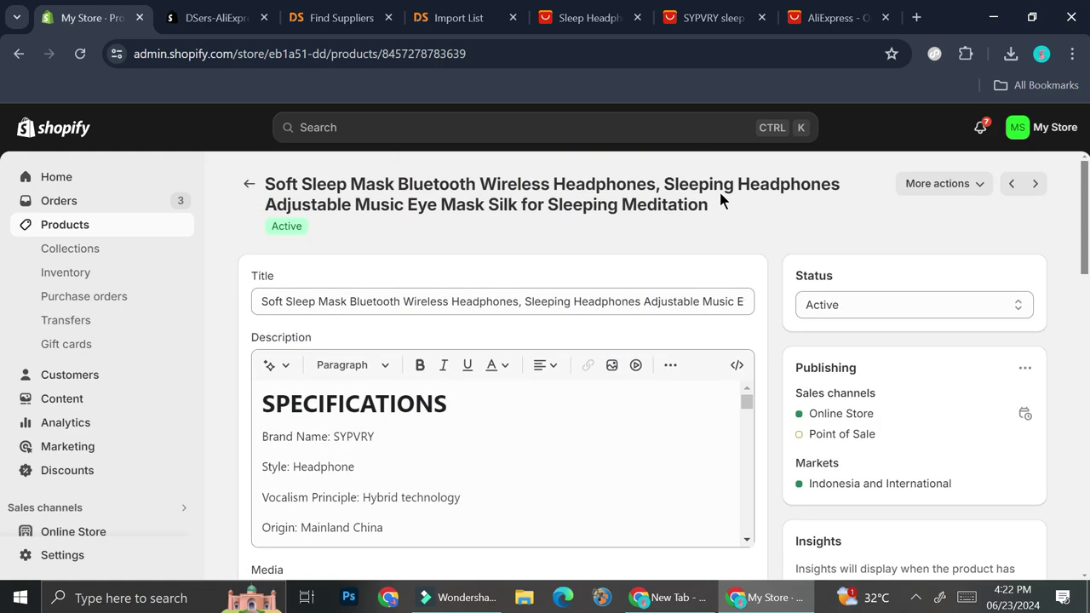